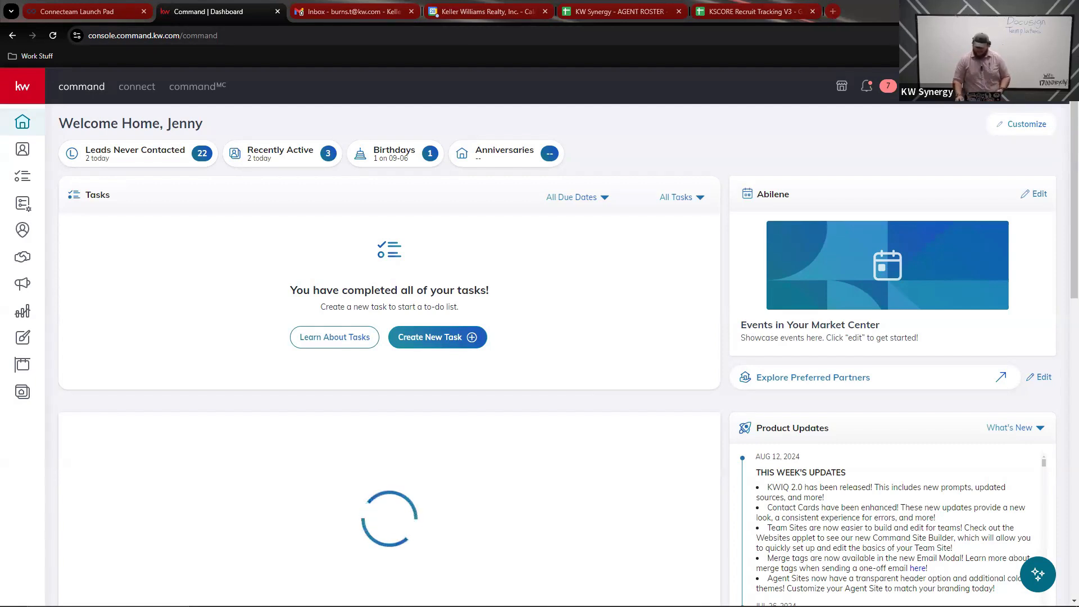
# Step: Check the DocuSign connection in account settings, then view the Opportunities sales pipeline
pyautogui.click(1016, 86)
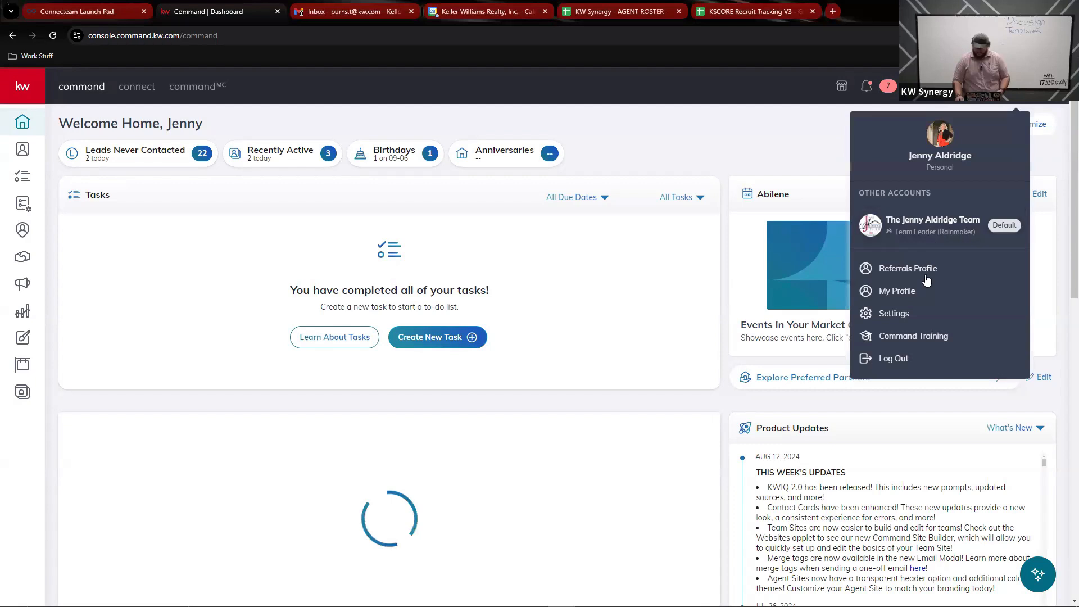
pyautogui.click(915, 316)
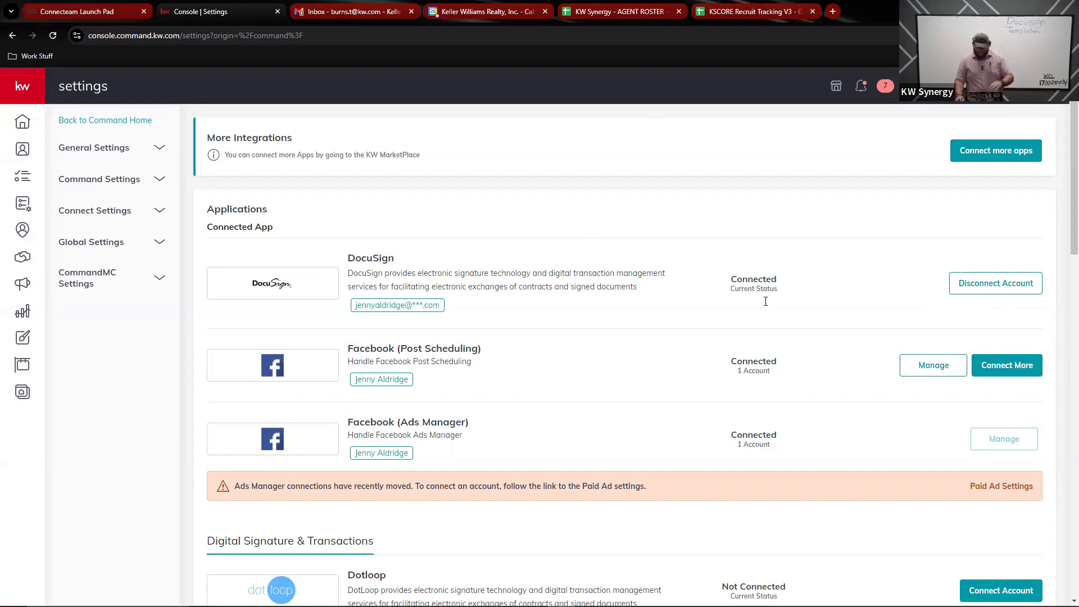
pyautogui.click(53, 257)
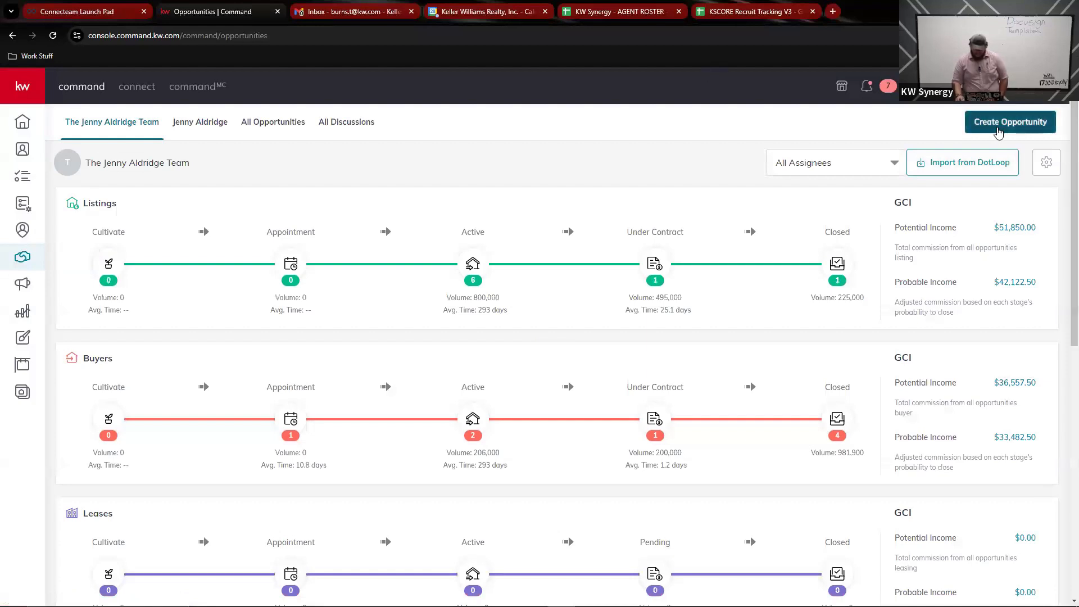
# Step: Start a new Listing opportunity and pick the sample client's existing contact
pyautogui.click(996, 131)
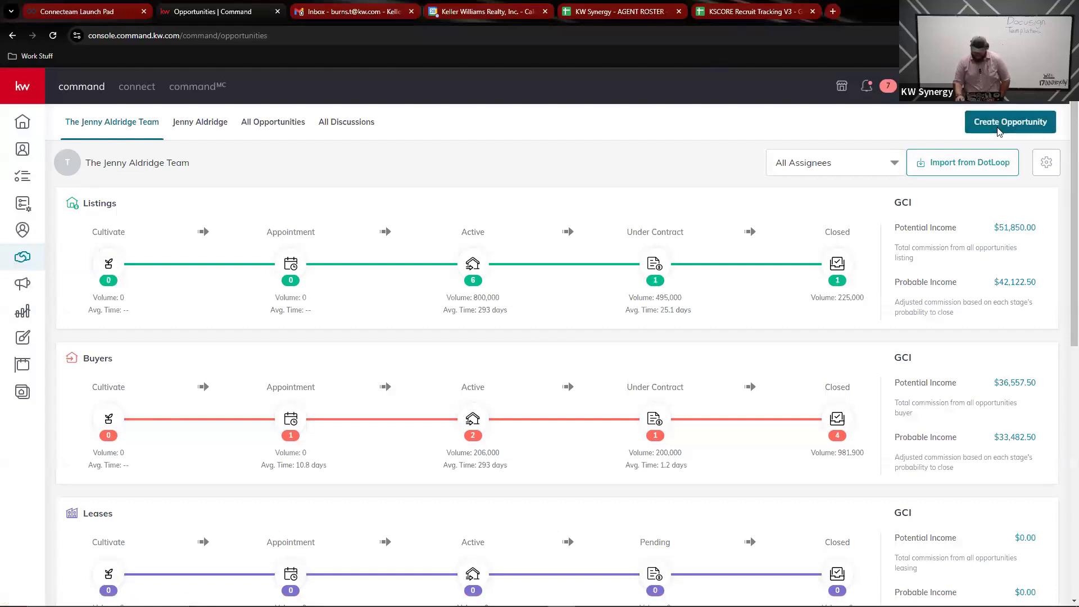
pyautogui.click(440, 188)
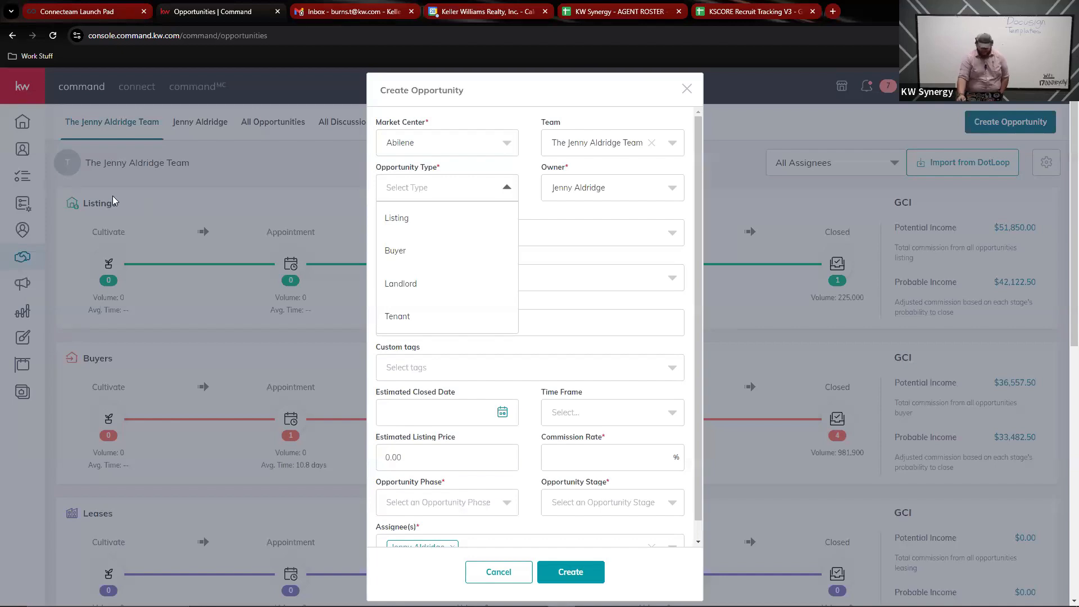
pyautogui.click(407, 224)
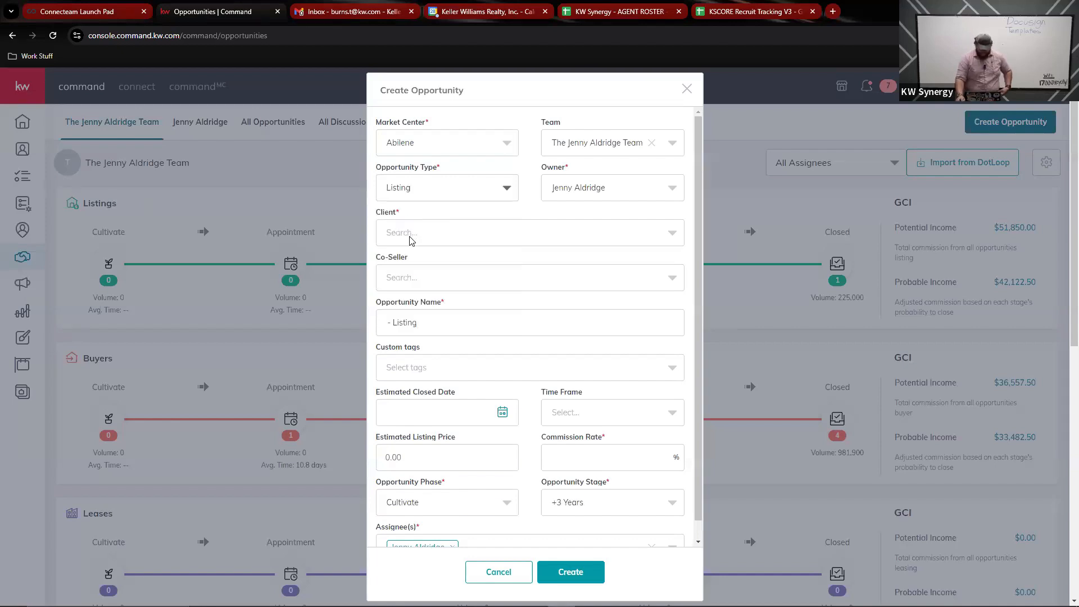
pyautogui.click(416, 238)
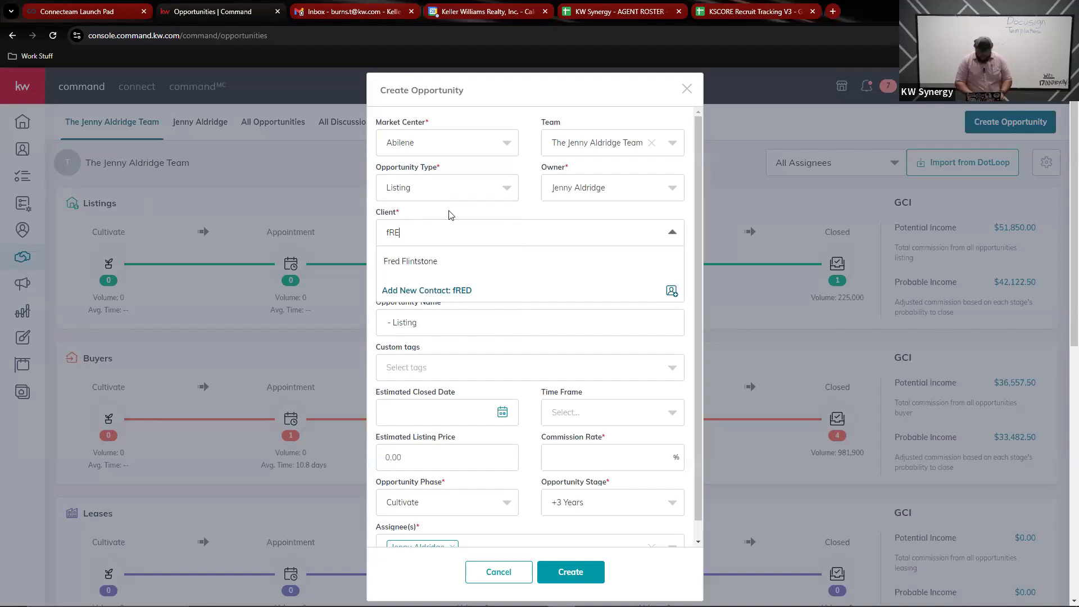
pyautogui.press('BackSpace')
pyautogui.press('BackSpace')
pyautogui.press('BackSpace')
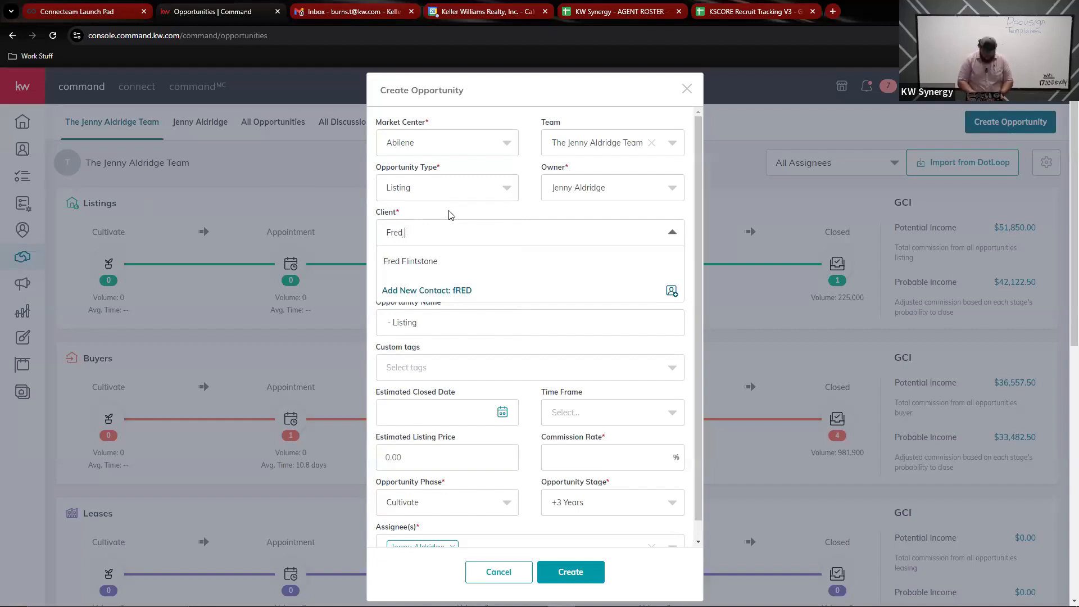
pyautogui.press('BackSpace')
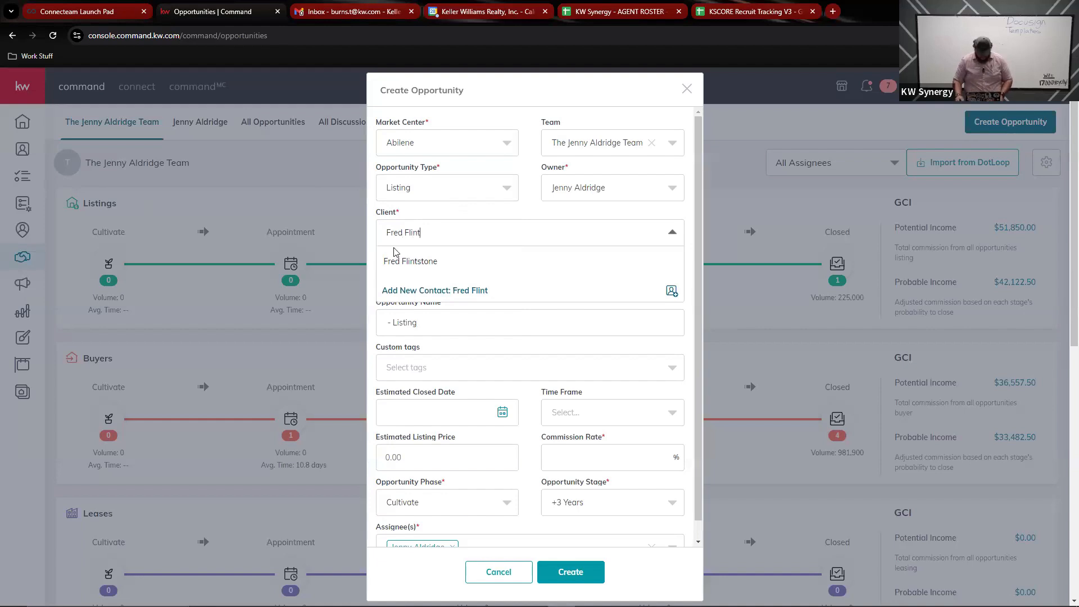
pyautogui.click(413, 262)
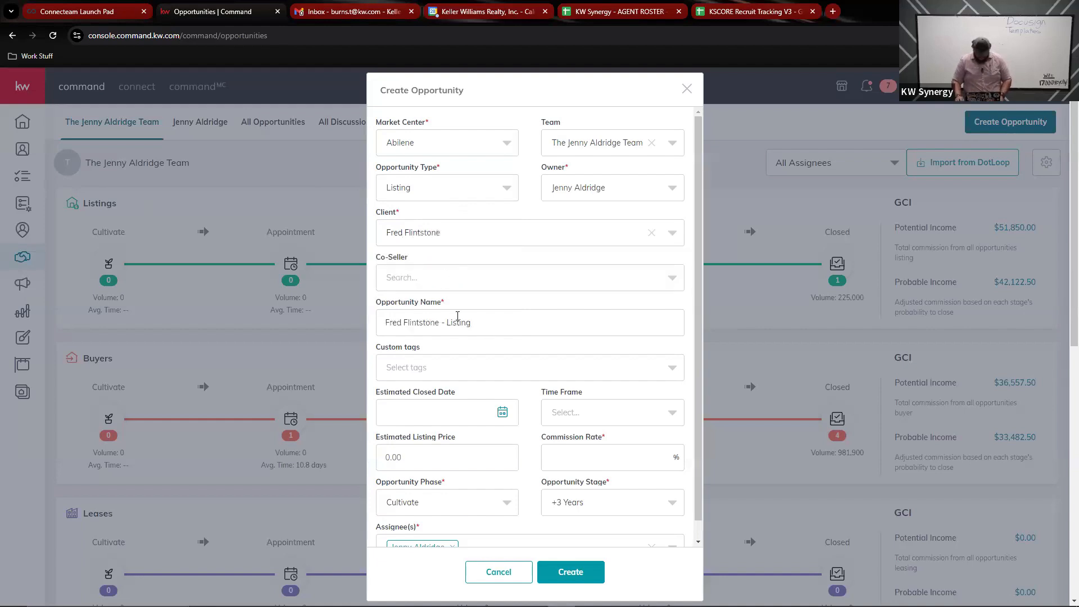
# Step: Set phase Active, stage Staging and 3% commission, then create the opportunity
pyautogui.scroll(-5, 458, 316)
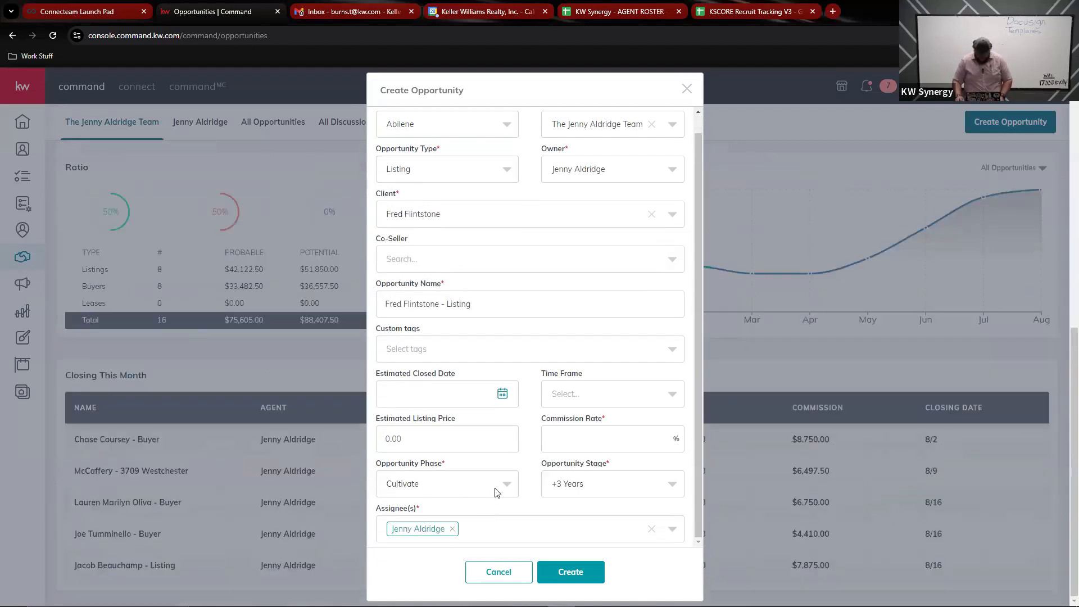
pyautogui.click(496, 490)
pyautogui.click(435, 464)
pyautogui.click(577, 485)
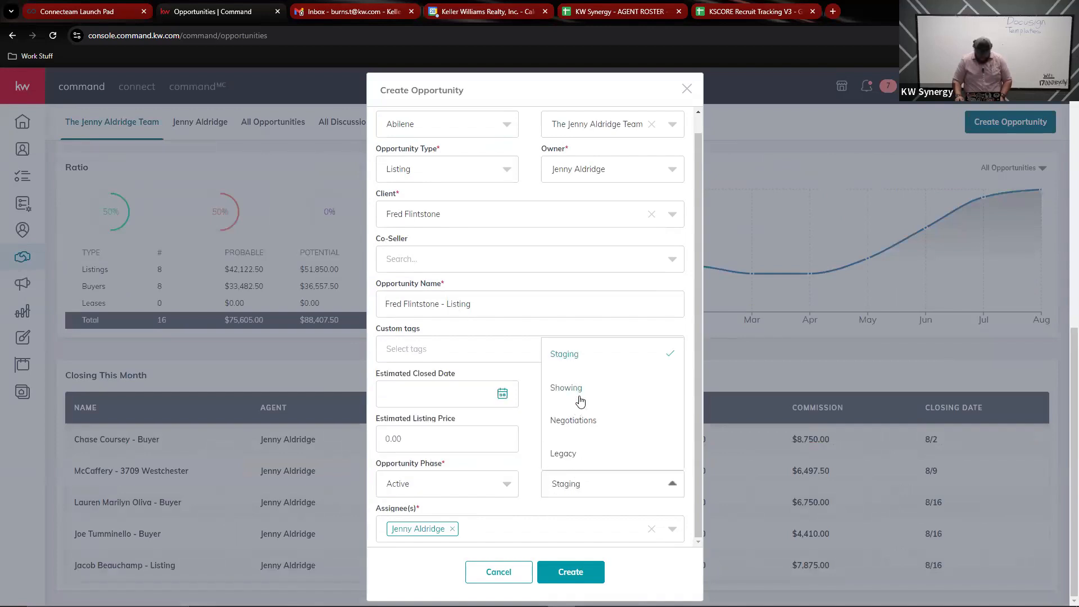
pyautogui.click(520, 373)
pyautogui.scroll(5, 531, 382)
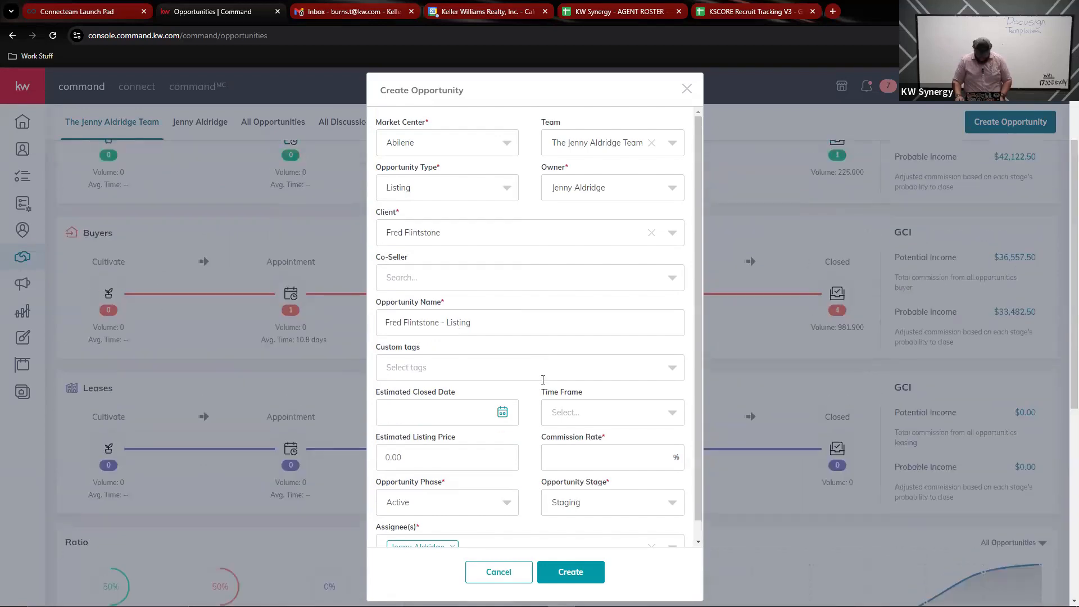
pyautogui.click(571, 450)
pyautogui.scroll(-3, 477, 359)
pyautogui.scroll(3, 480, 354)
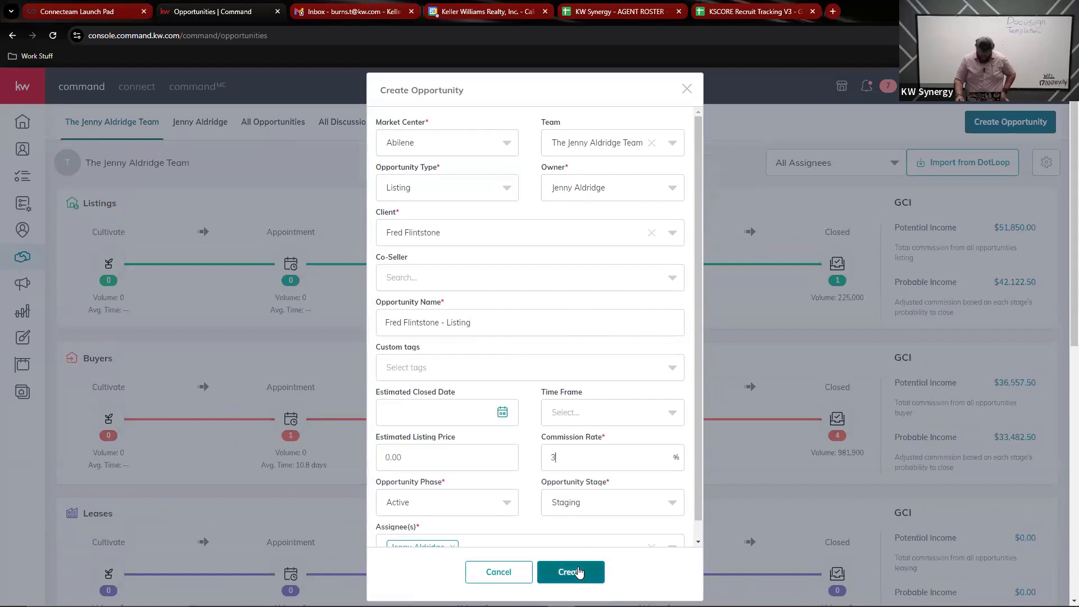
pyautogui.click(575, 570)
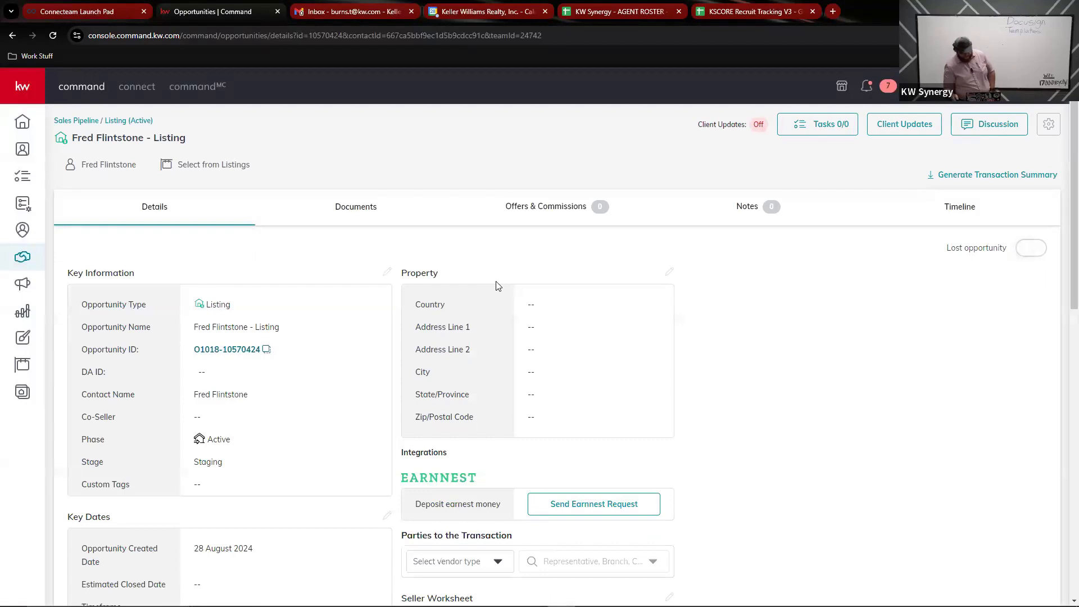
# Step: Apply the Residential document checklist to the listing and start a DocuSign transaction
pyautogui.click(371, 223)
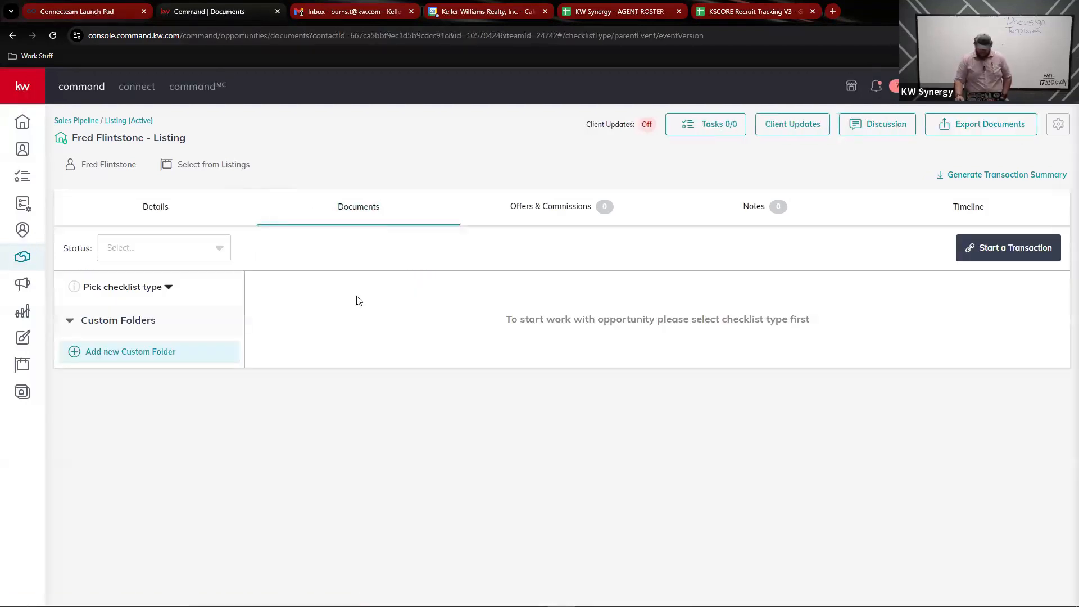
pyautogui.click(112, 288)
pyautogui.click(132, 321)
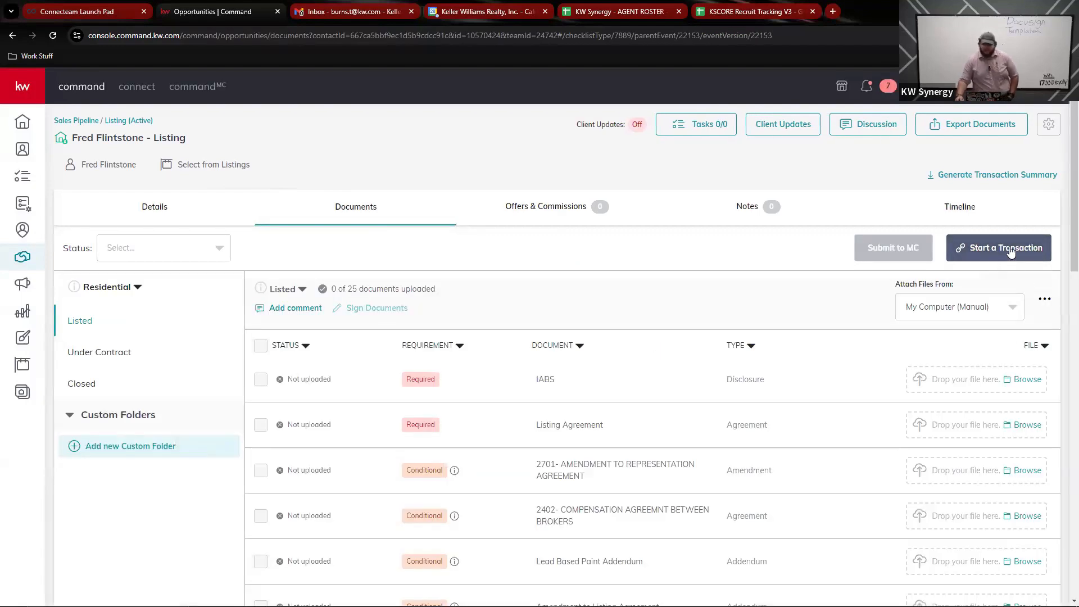
pyautogui.click(998, 254)
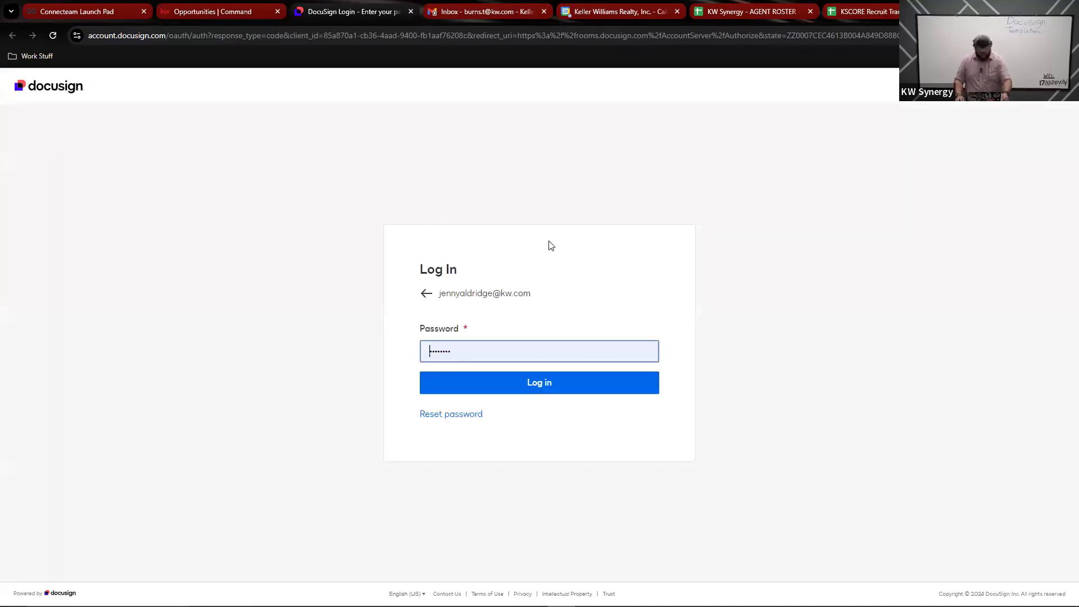
# Step: Log in to the DocuSign account
pyautogui.click(522, 380)
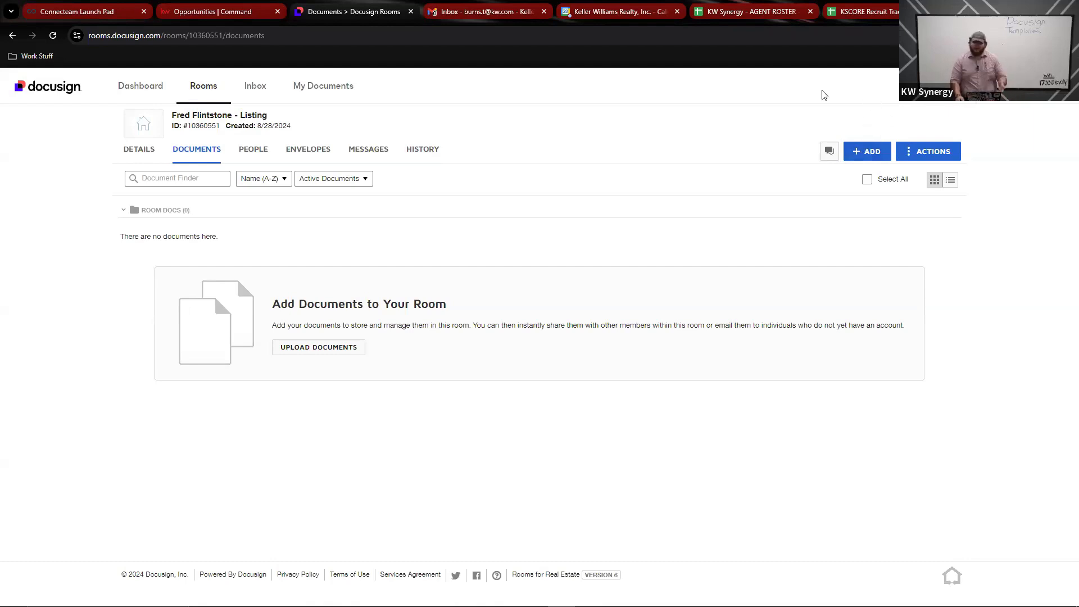
# Step: Open the Docusign Forms picker for room documents, then close it without adding forms
pyautogui.click(871, 155)
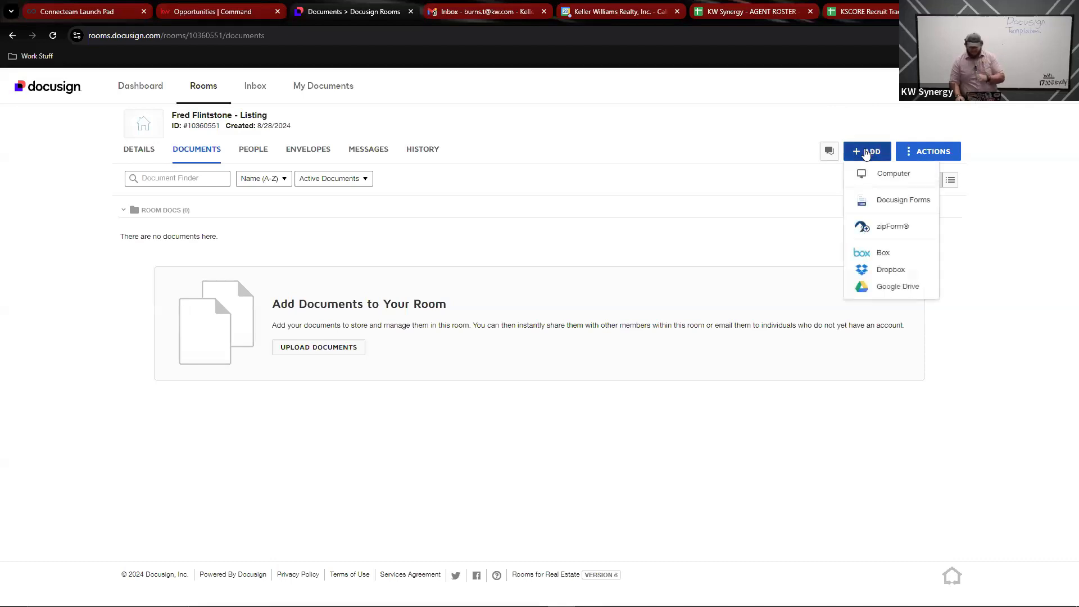
pyautogui.click(900, 204)
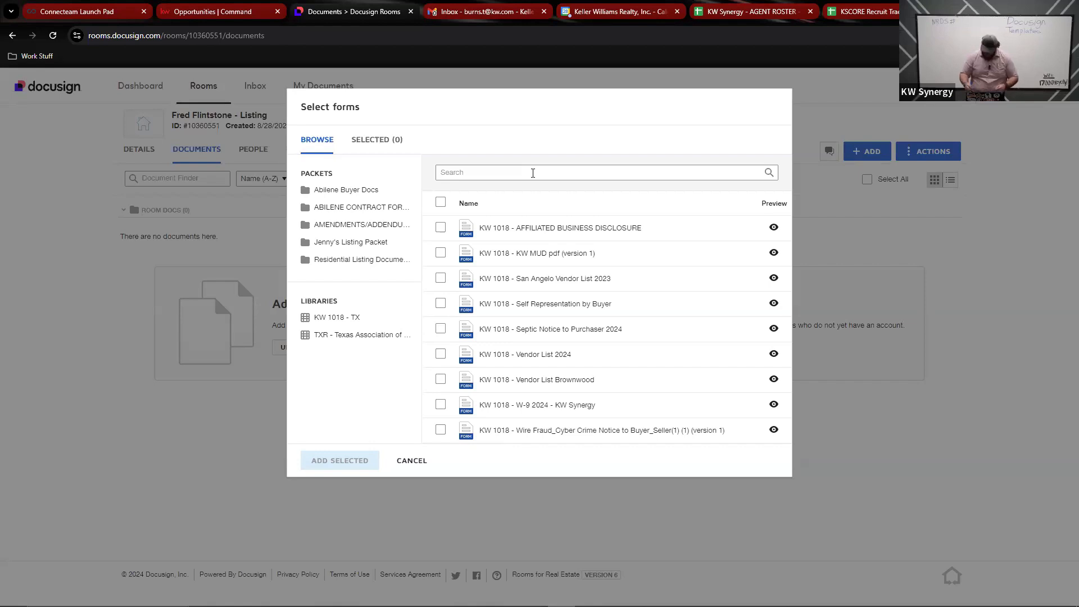
pyautogui.click(837, 106)
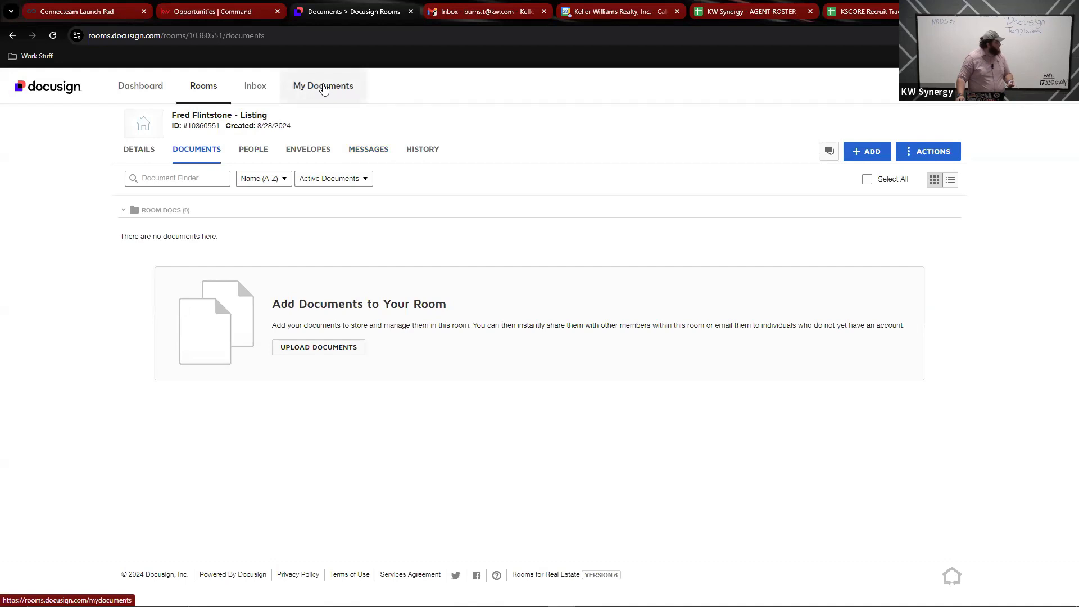
# Step: In the packets library, create a new form packet named 'Buyer Packet'
pyautogui.click(324, 87)
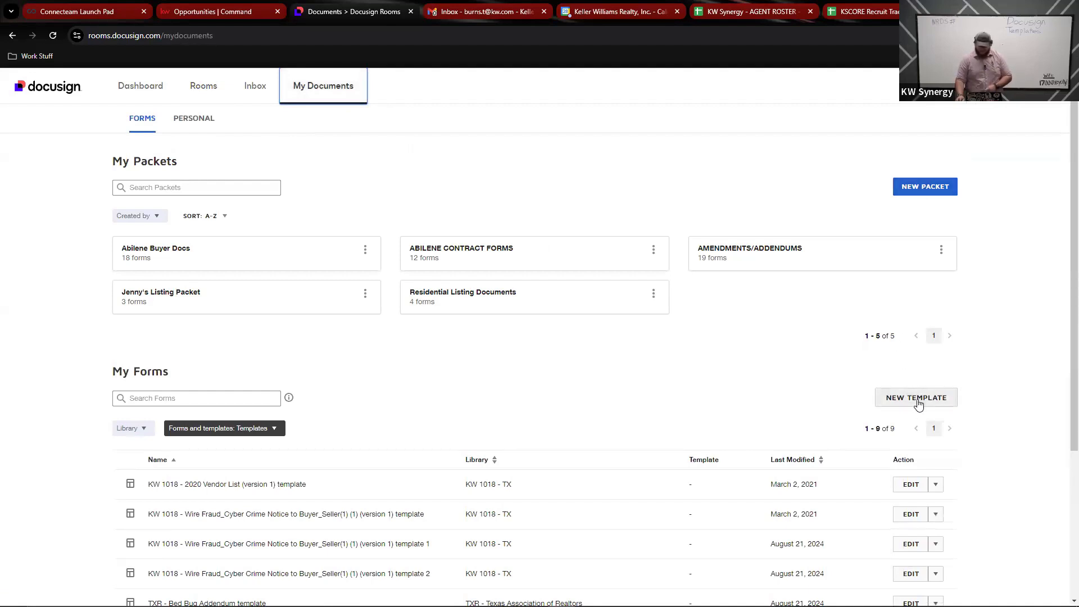
pyautogui.click(907, 188)
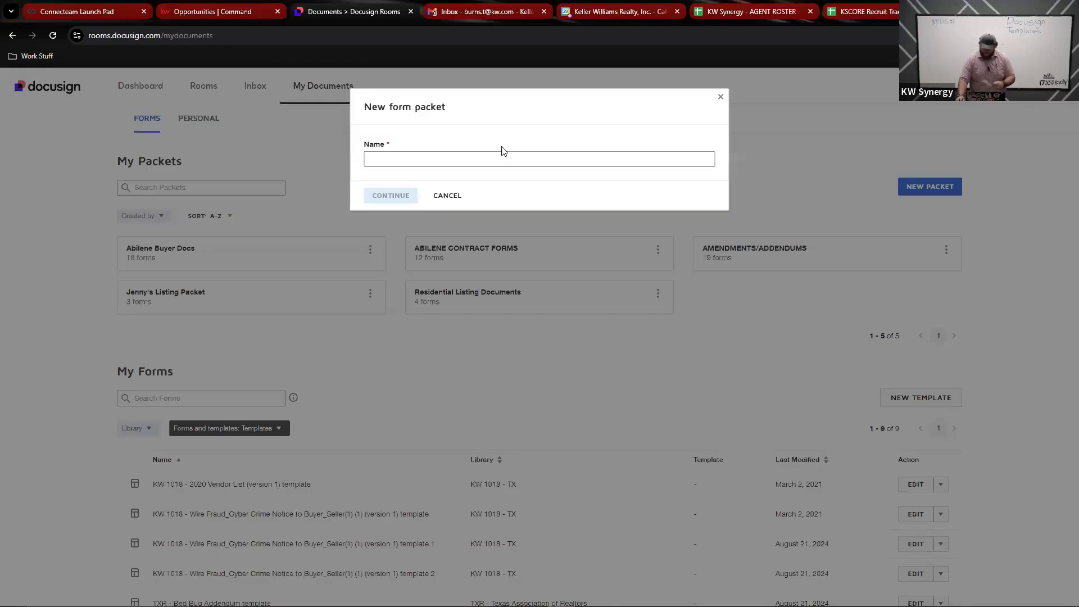
pyautogui.click(440, 158)
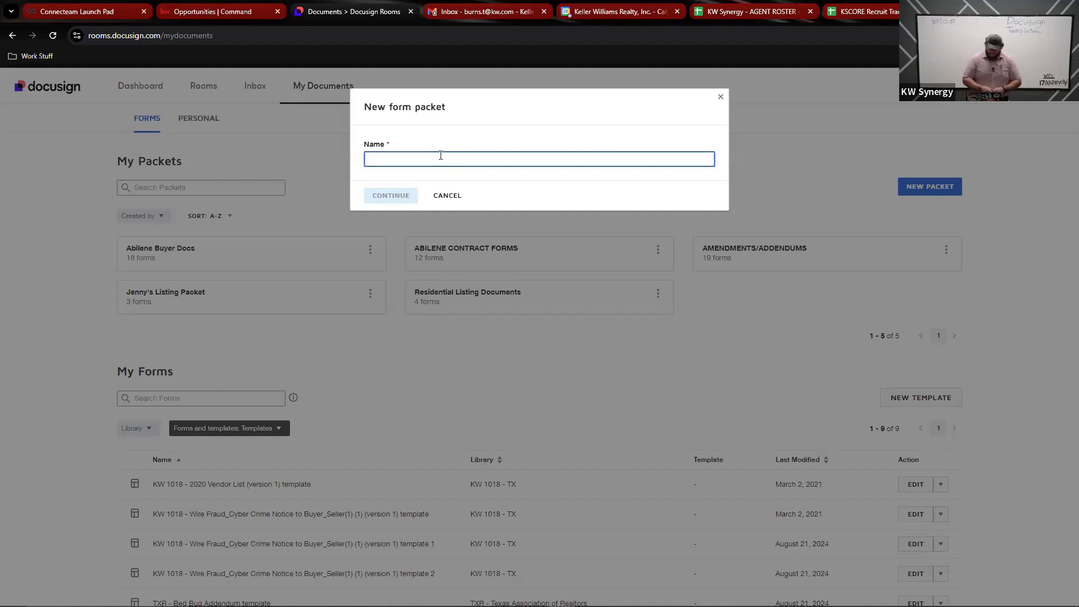
pyautogui.write('Bu')
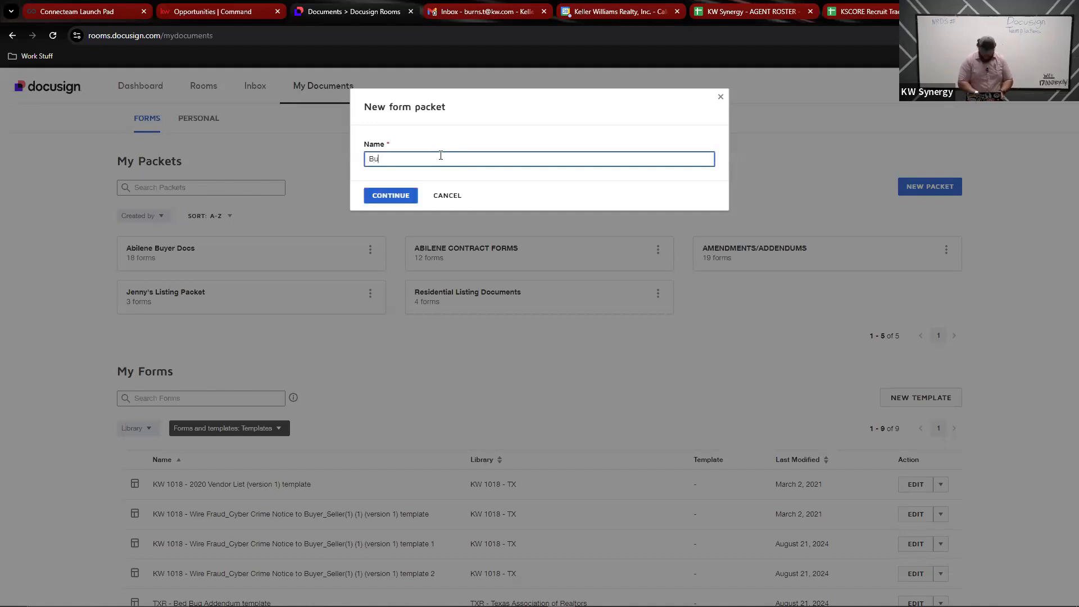
pyautogui.write('yer Packet')
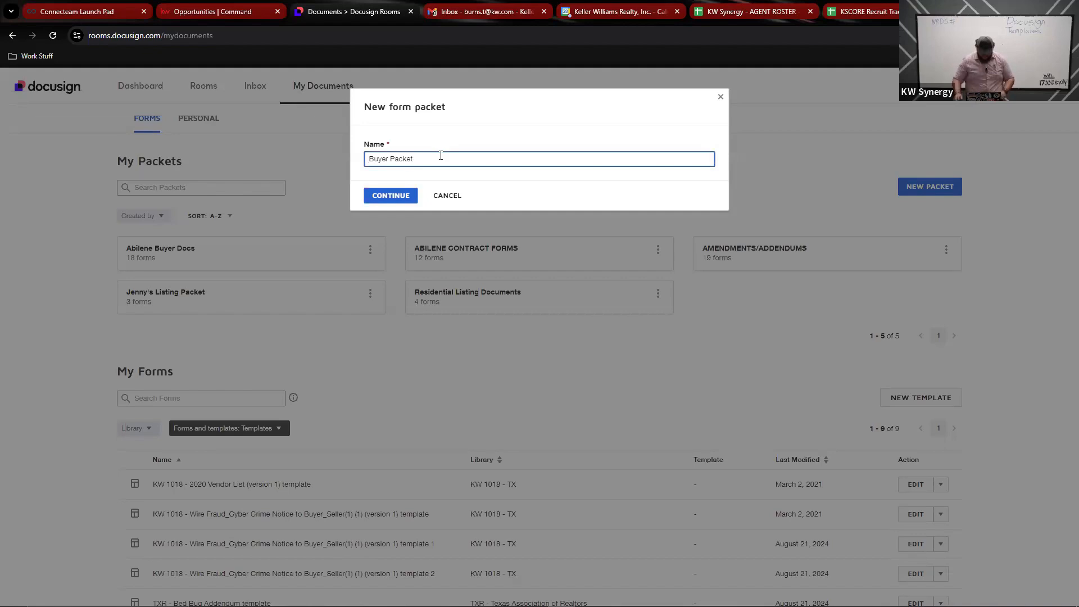
pyautogui.click(387, 195)
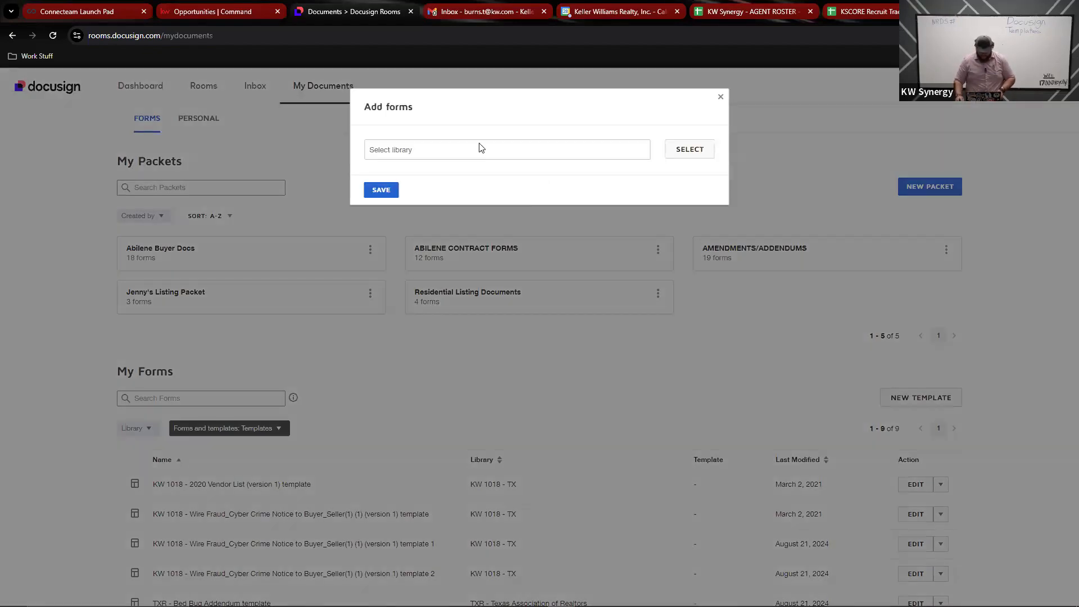
# Step: Load the TXR - Texas Association of Realtors form library
pyautogui.click(690, 149)
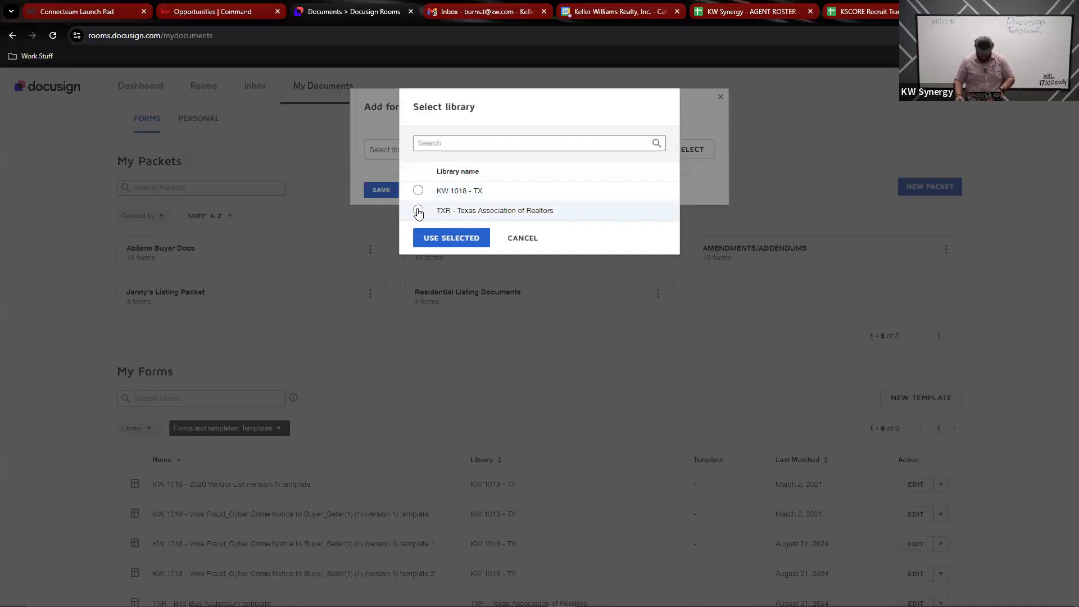
pyautogui.click(418, 211)
pyautogui.click(419, 191)
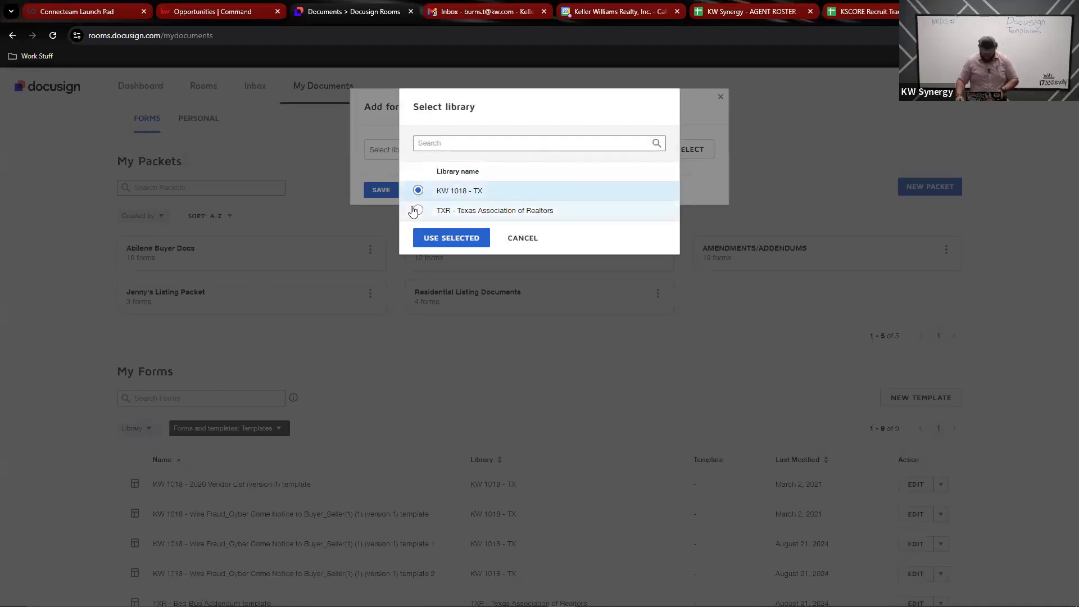
pyautogui.click(418, 210)
pyautogui.click(442, 235)
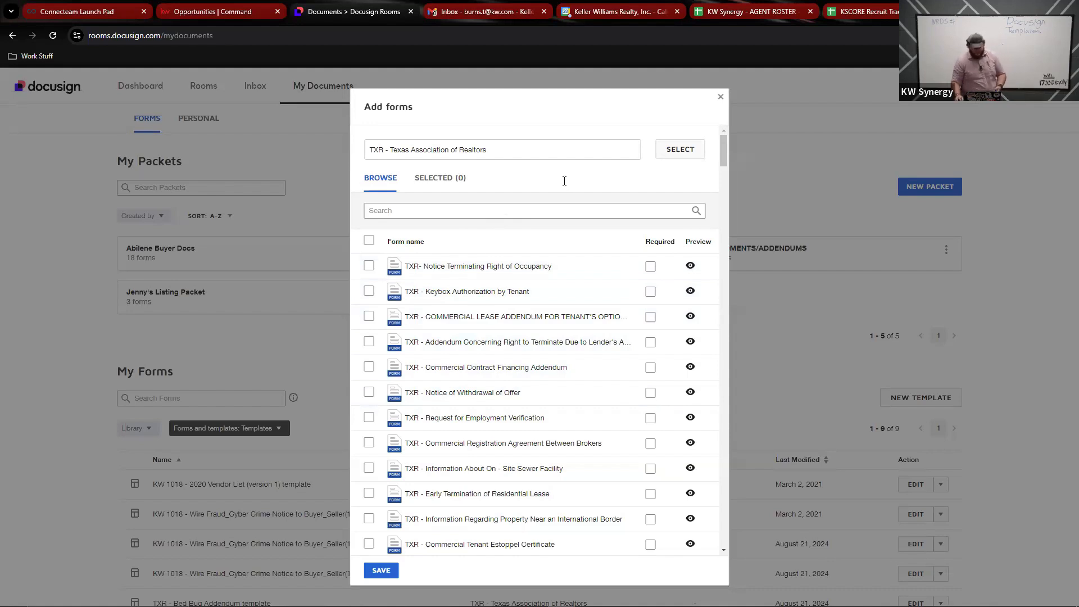
# Step: Search 'short form' and select the Residential Buyer-Tenant Rep - Short Form
pyautogui.click(437, 211)
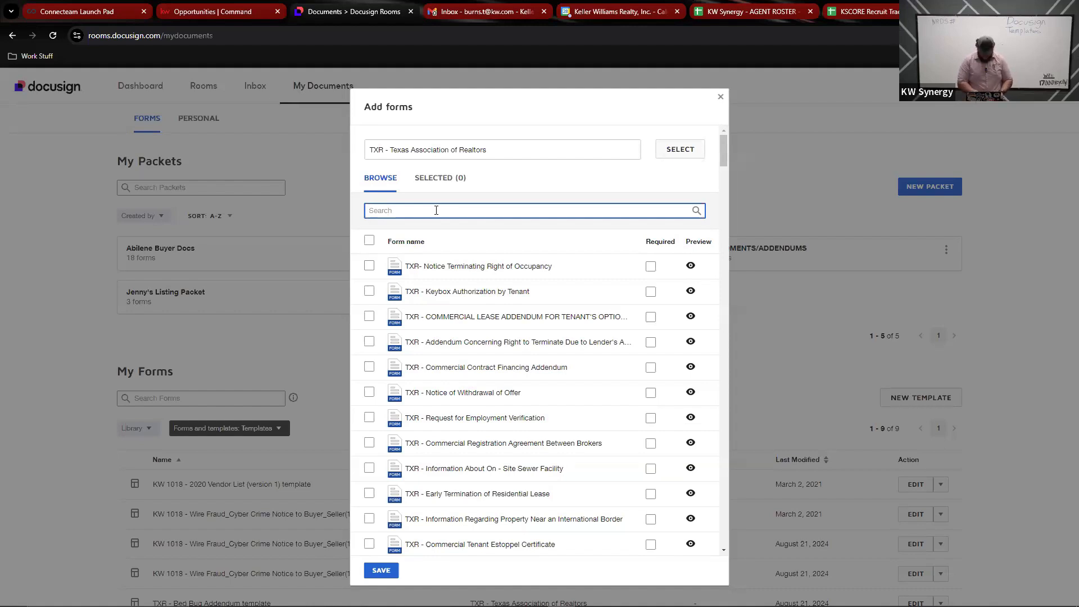
pyautogui.write('Buyers')
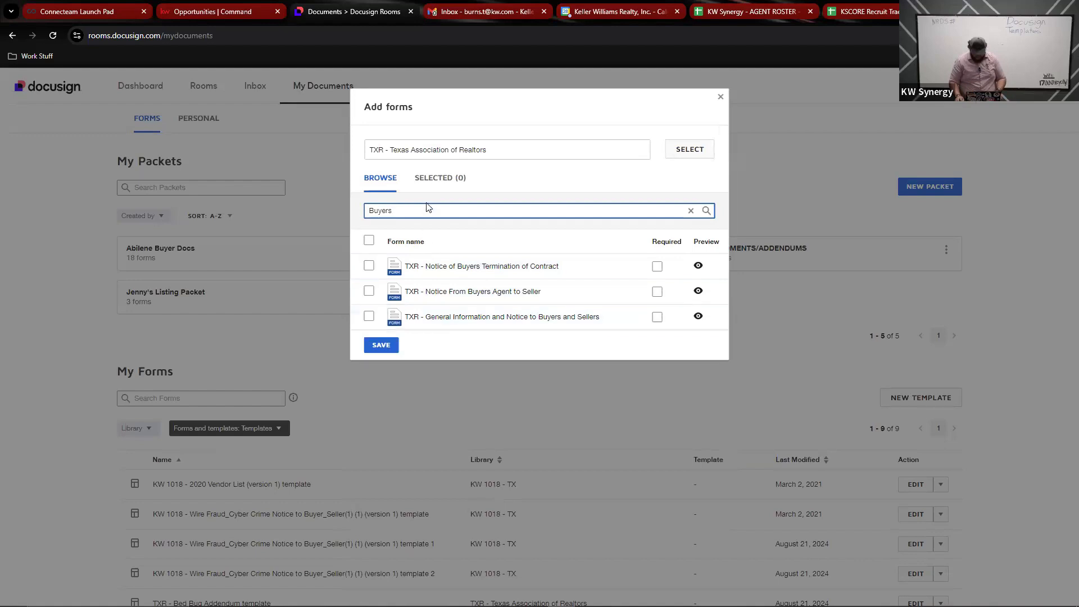
pyautogui.press('BackSpace')
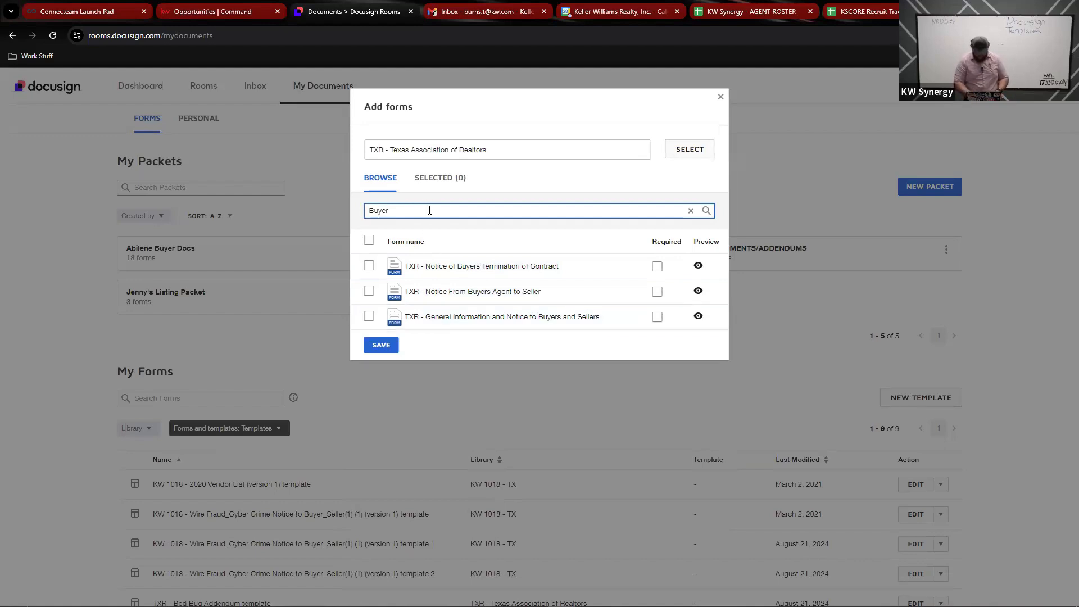
pyautogui.write('rep')
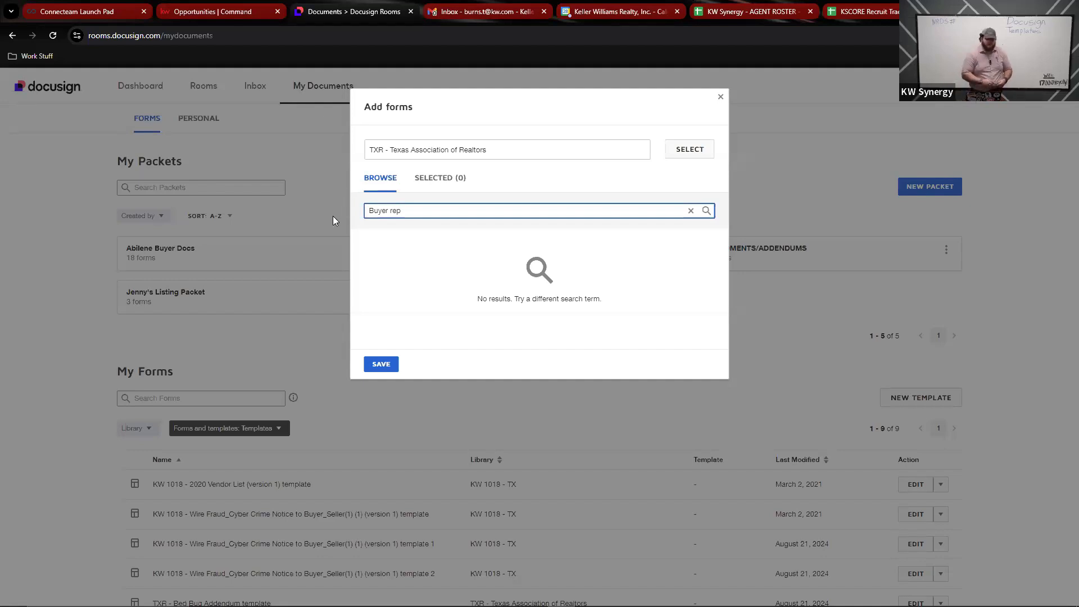
pyautogui.press('BackSpace')
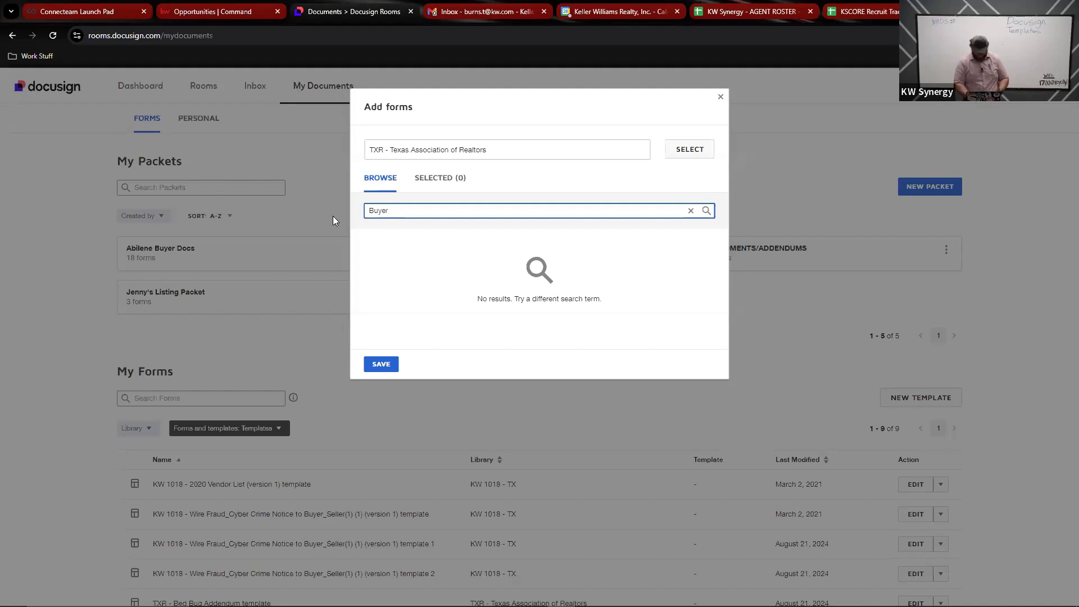
pyautogui.press('BackSpace')
pyautogui.press('BackSpace')
pyautogui.press('BackSpace')
pyautogui.press('BackSpace')
pyautogui.press('BackSpace')
pyautogui.write('sh')
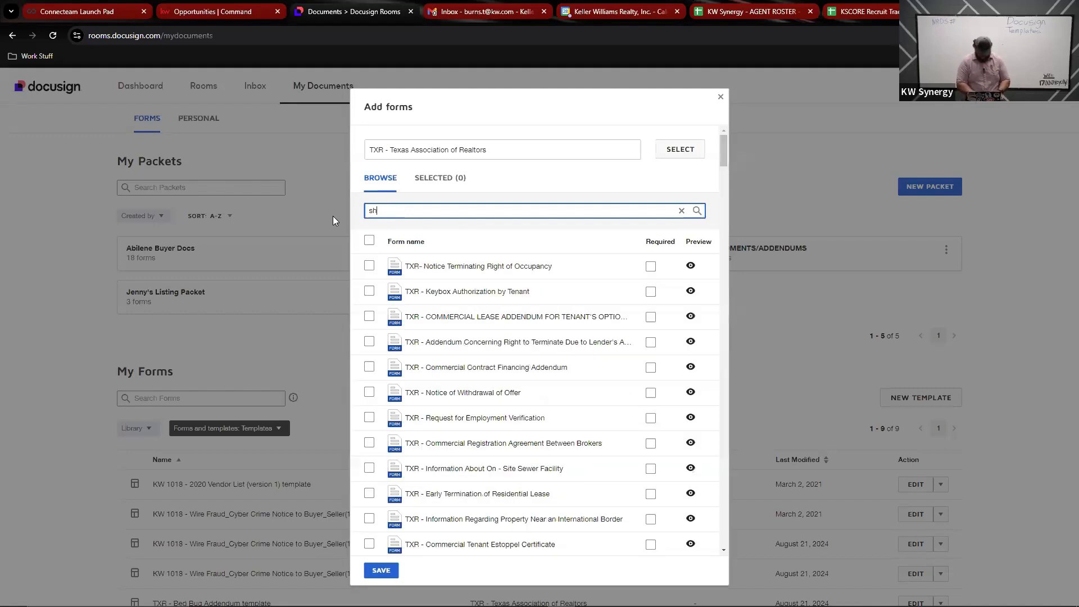
pyautogui.write('ort form')
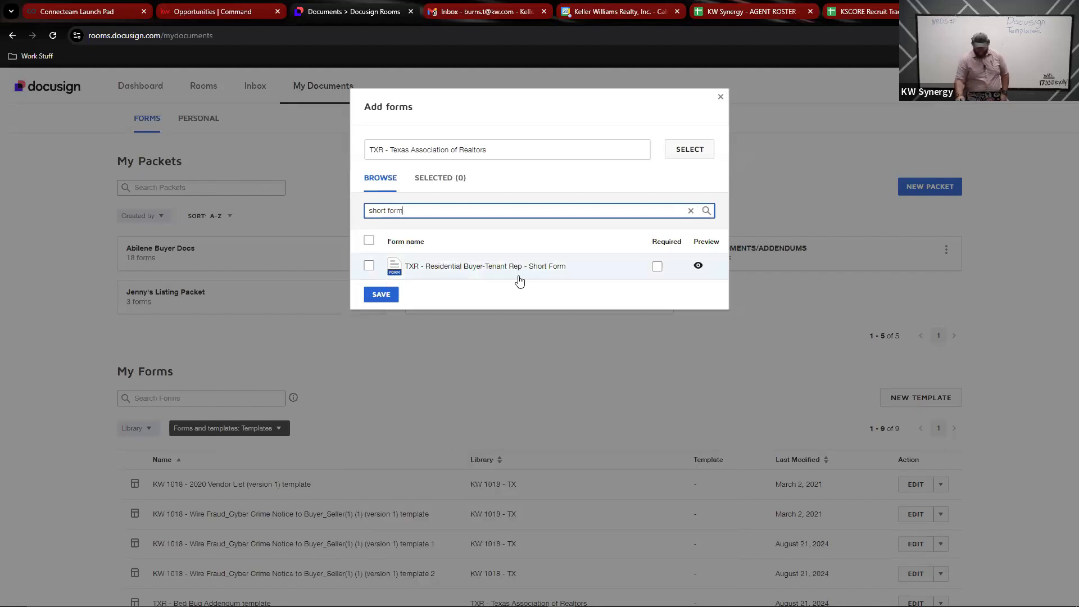
pyautogui.click(369, 266)
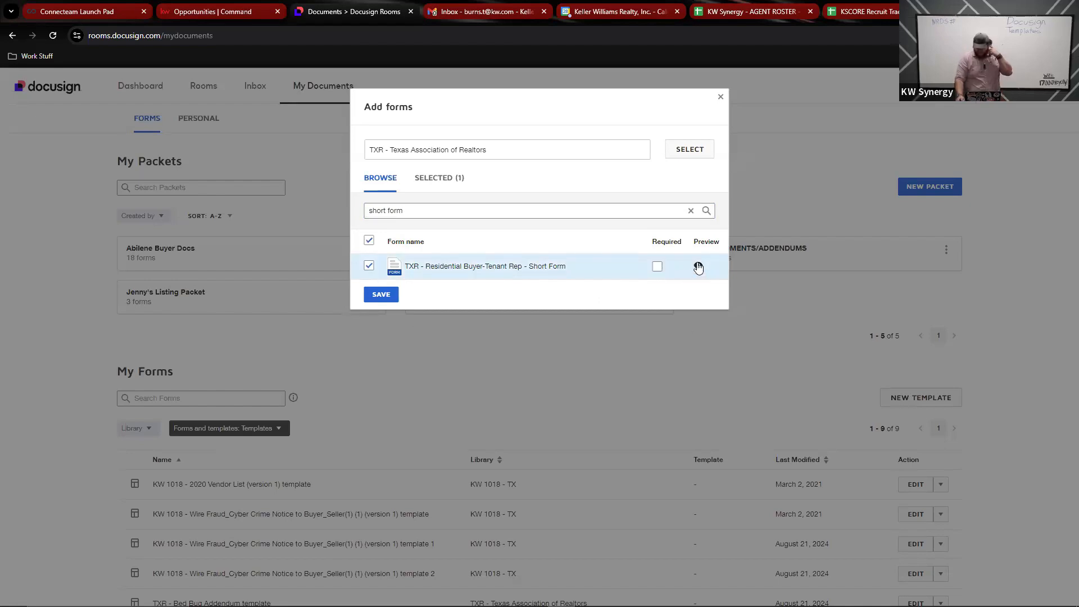
# Step: Save the Buyer Packet and open it for editing
pyautogui.click(382, 295)
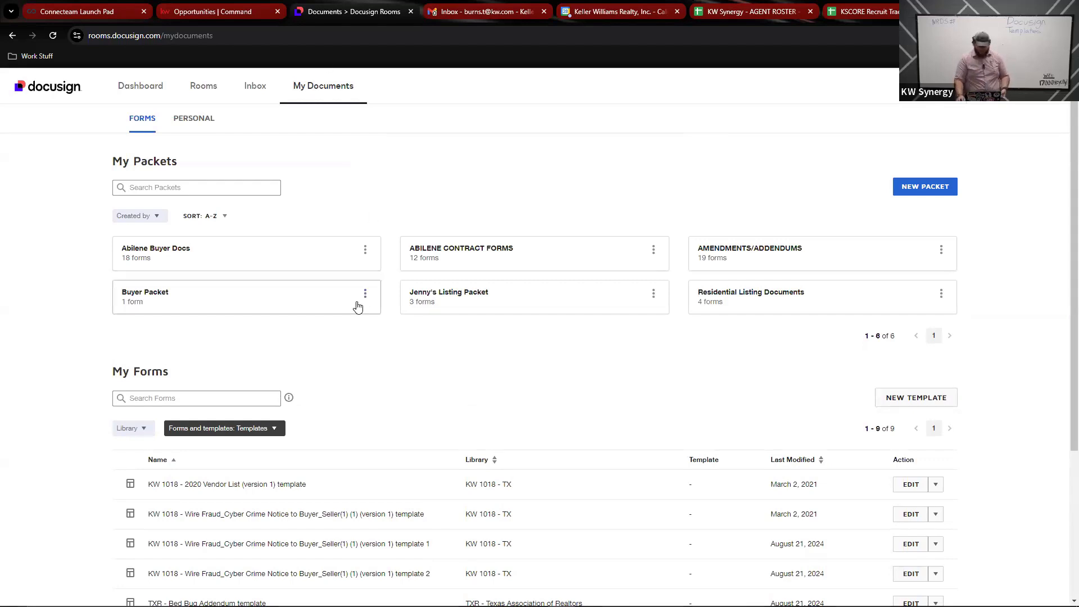
pyautogui.click(365, 295)
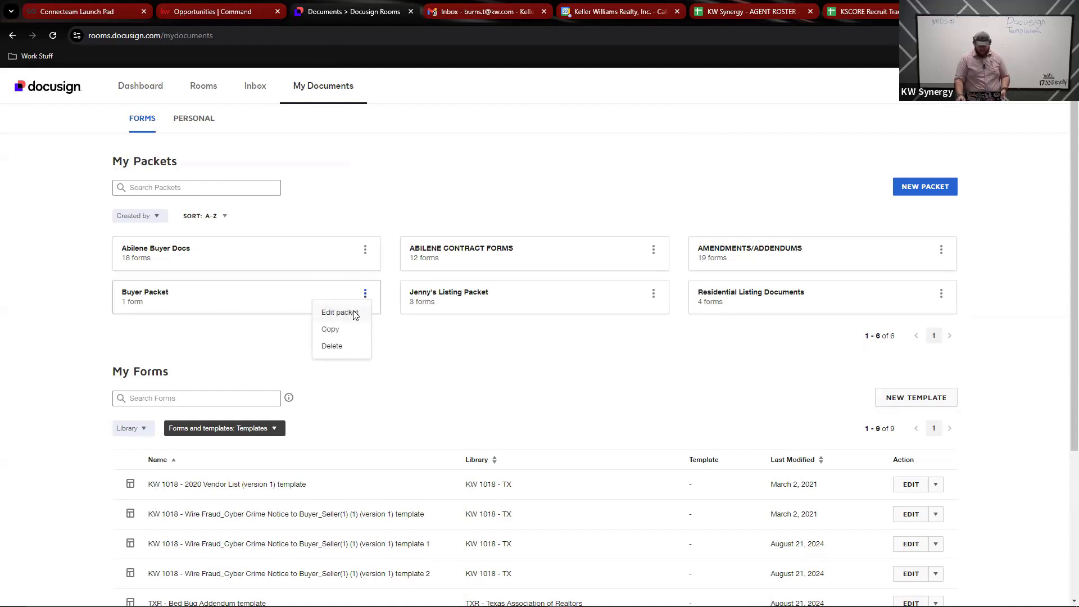
pyautogui.click(353, 312)
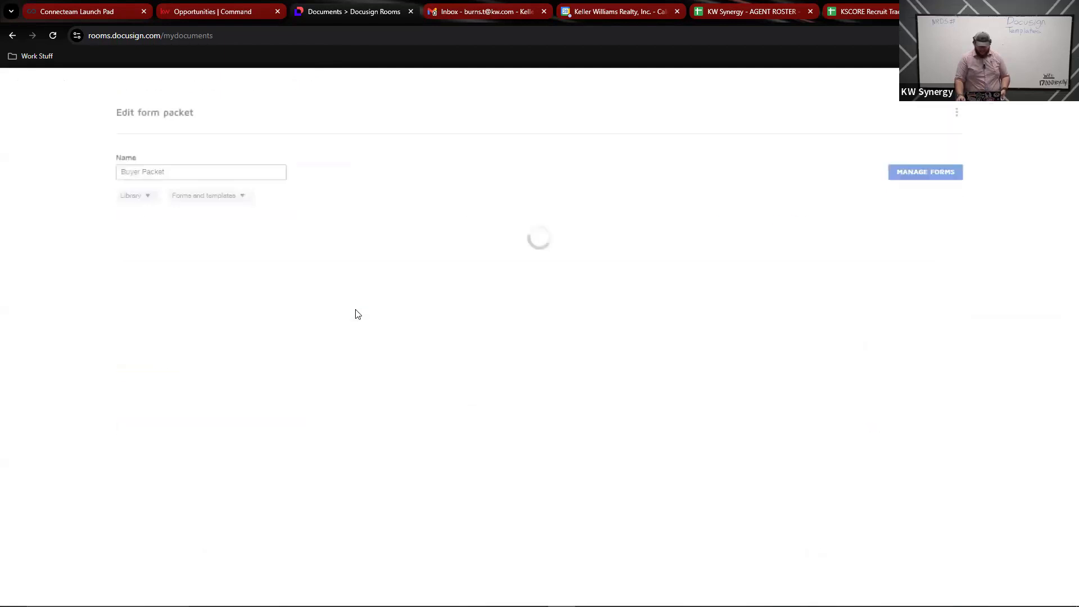
pyautogui.click(907, 174)
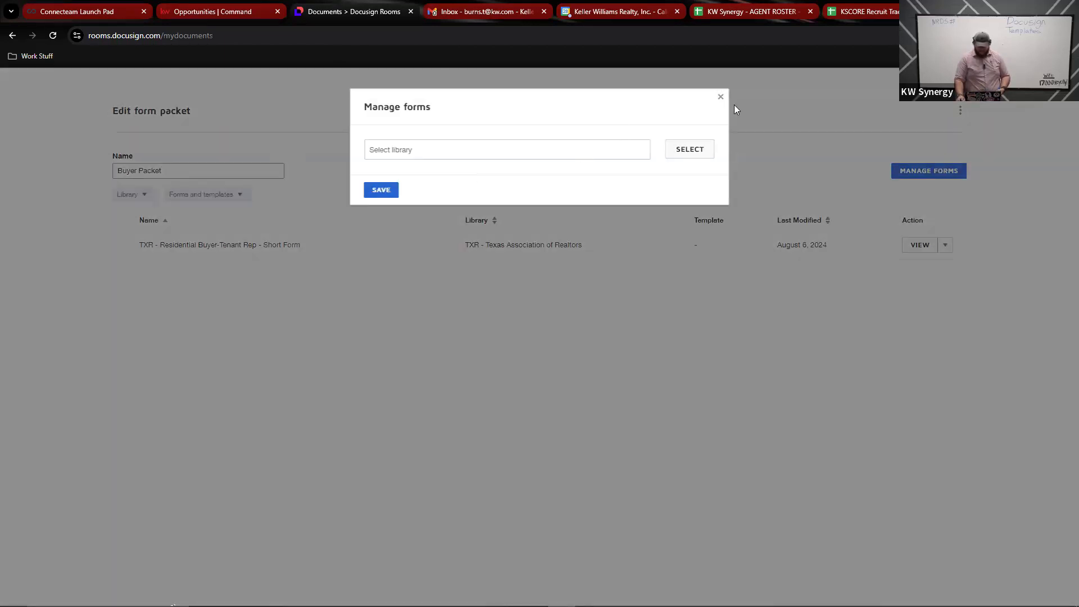
pyautogui.click(721, 99)
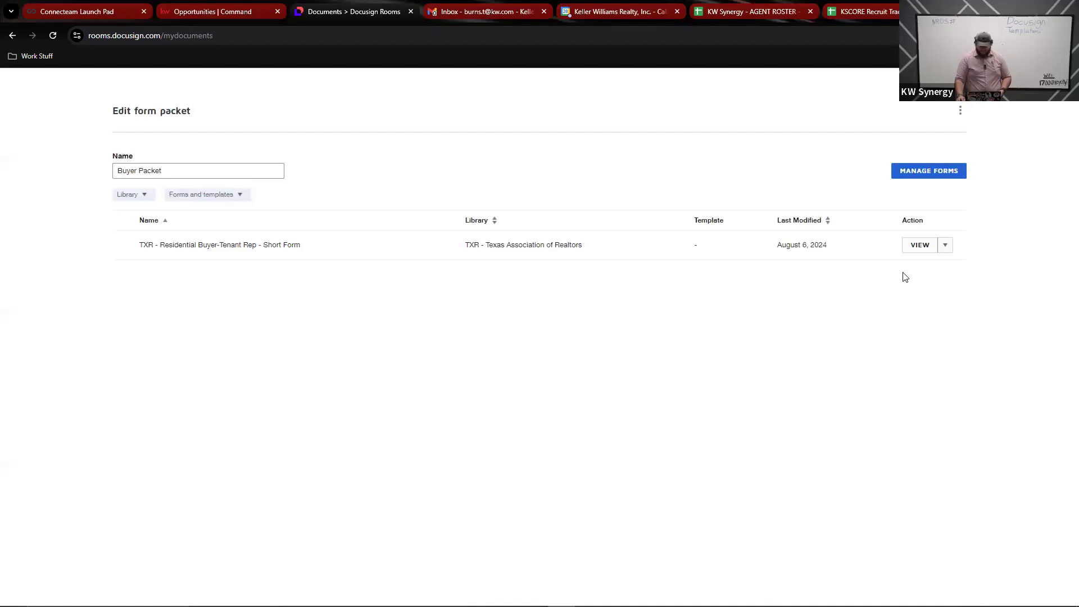
# Step: Return to My Documents, reopen the Buyer Packet editor, and show the Short Form's actions
pyautogui.click(13, 35)
pyautogui.click(333, 86)
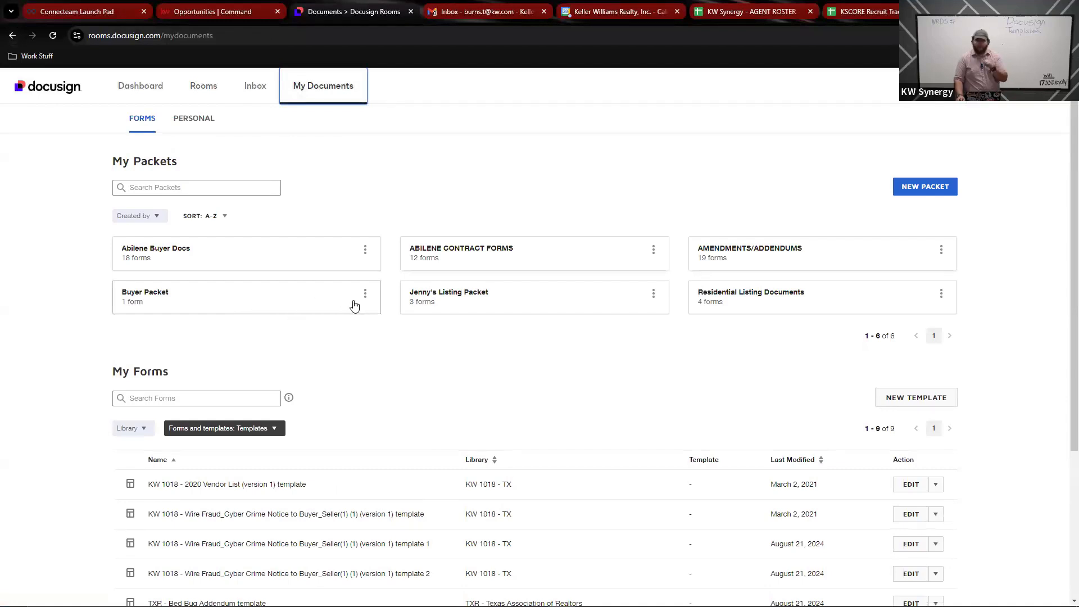
pyautogui.click(366, 294)
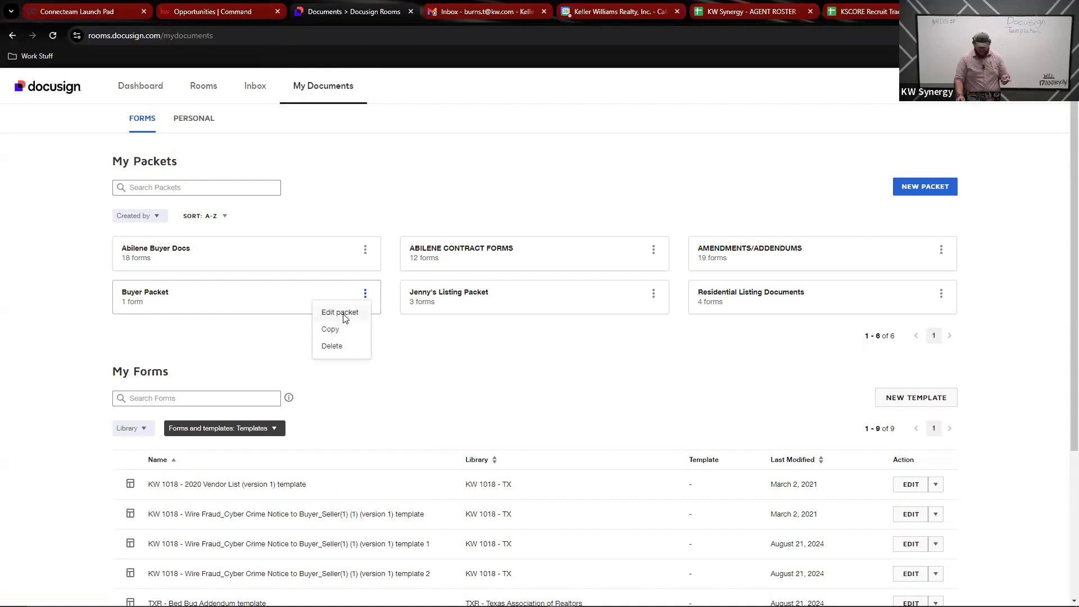
pyautogui.click(341, 313)
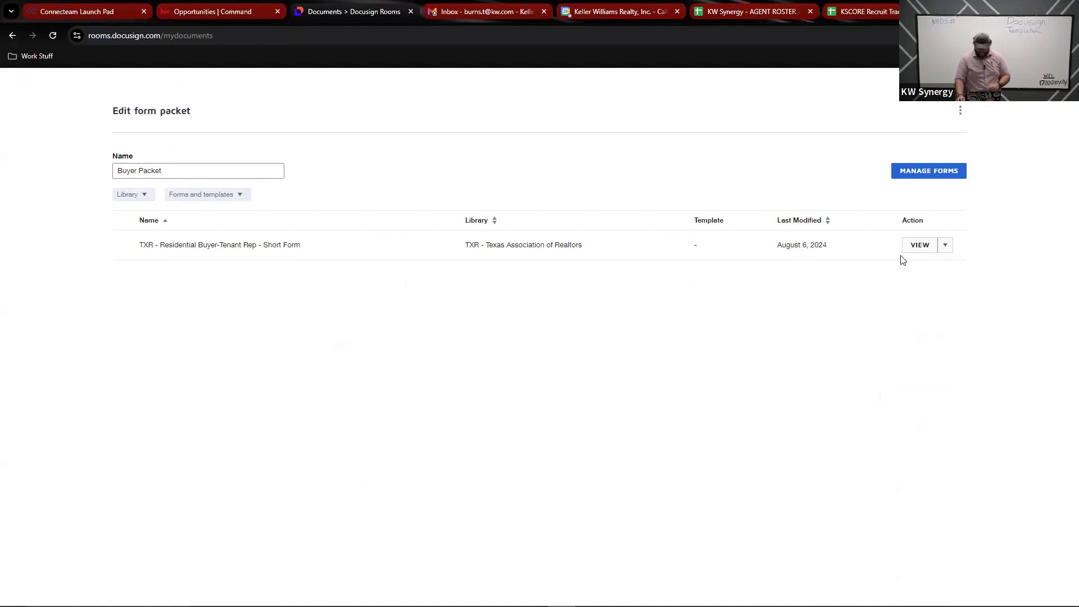
pyautogui.click(945, 247)
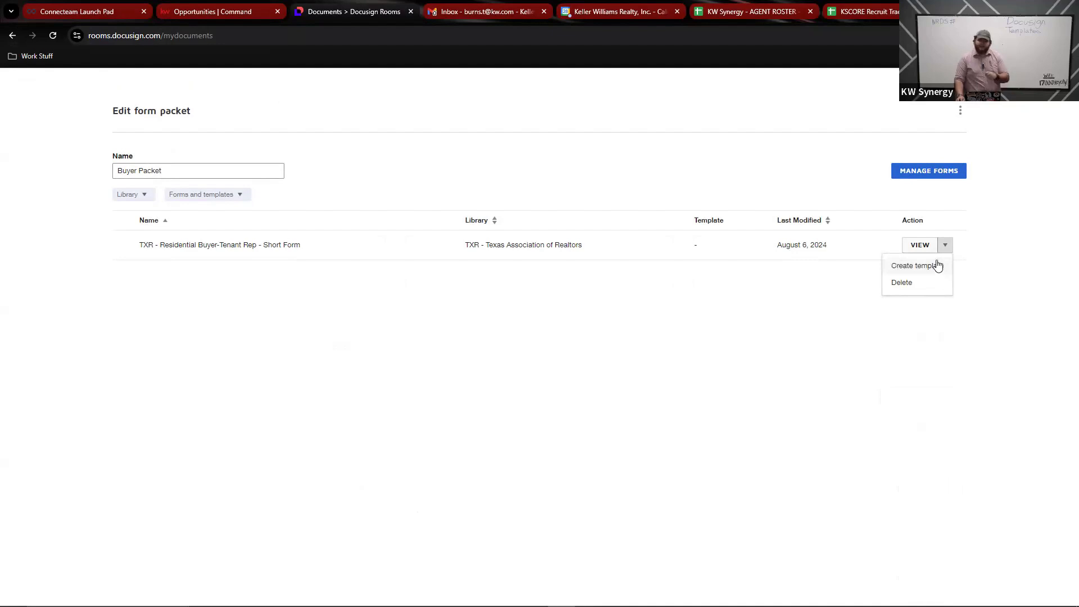
# Step: Create a template from the Short Form, review its Broker name field, and save it
pyautogui.click(934, 271)
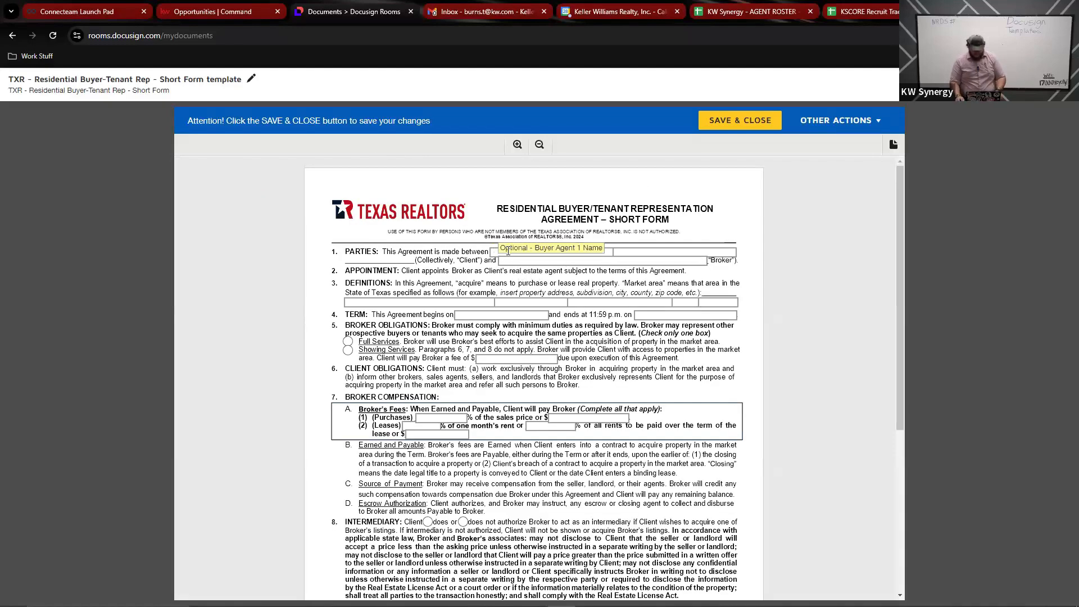
pyautogui.click(646, 261)
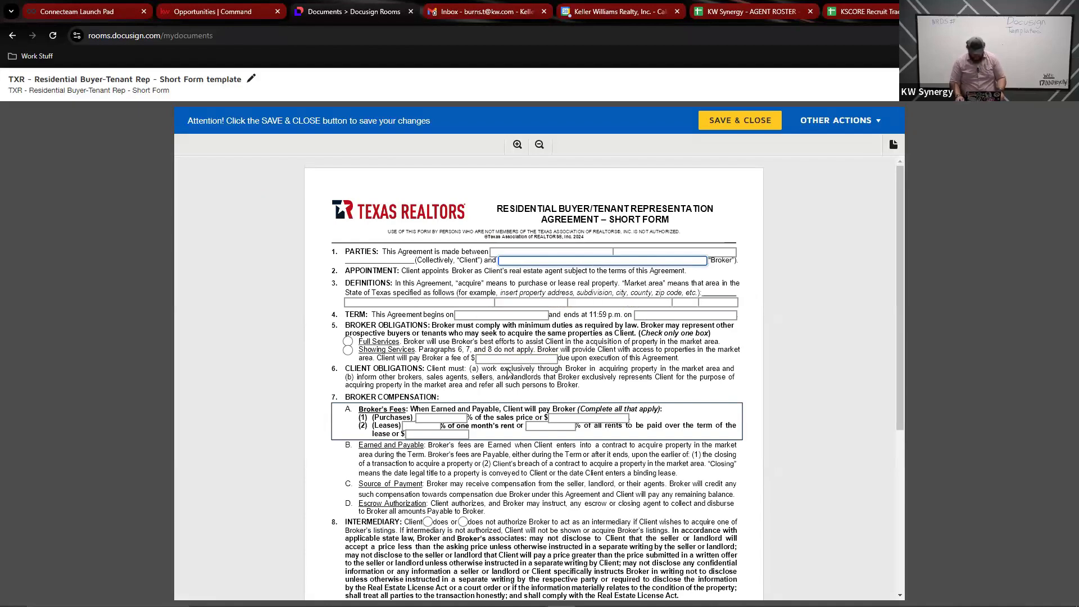
pyautogui.scroll(-1, 473, 350)
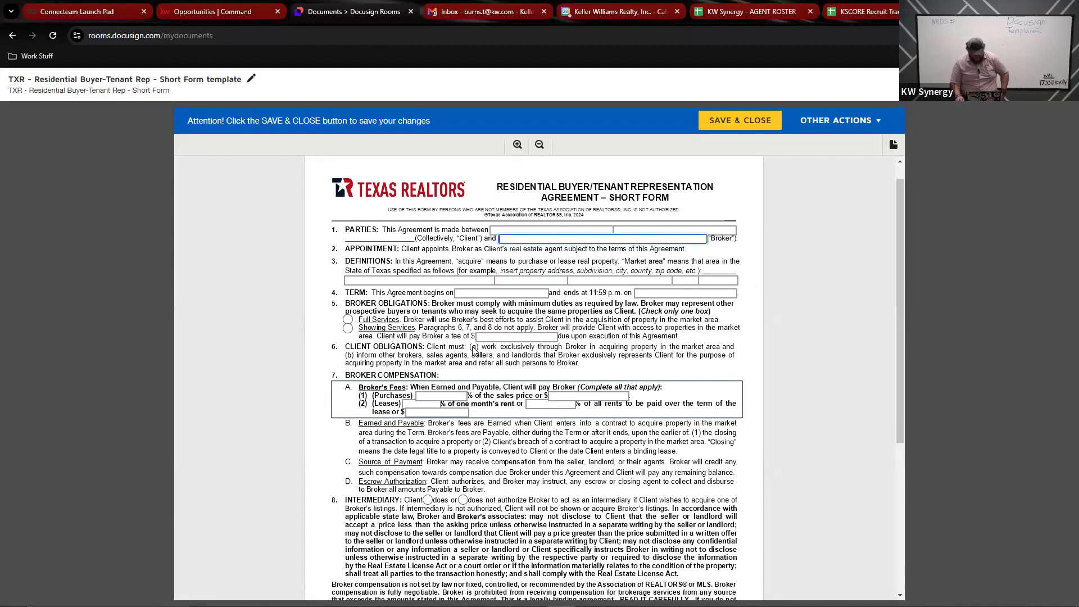
pyautogui.scroll(-3, 474, 350)
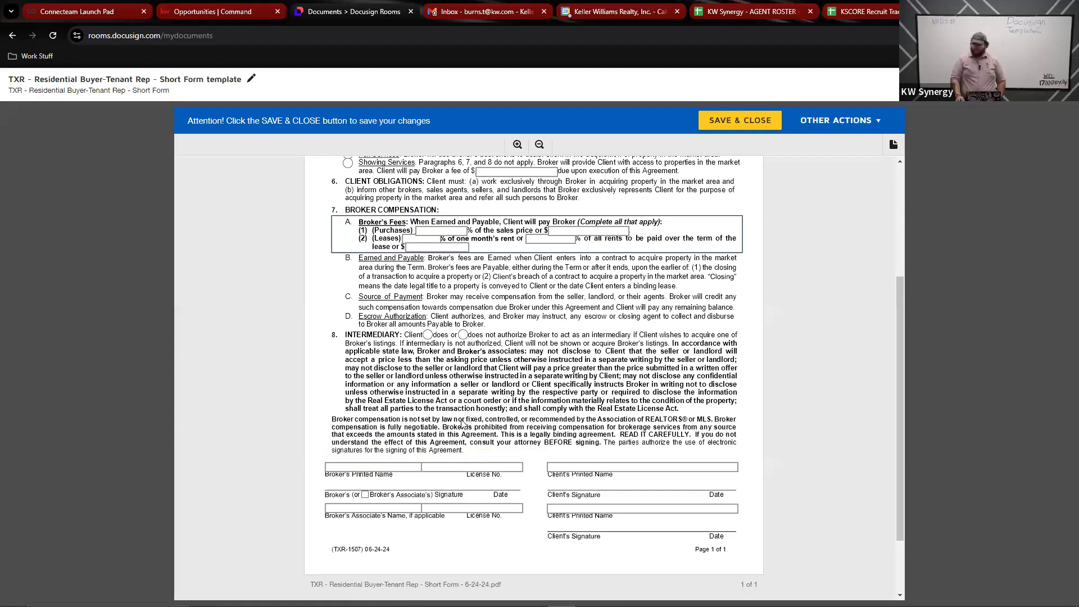
pyautogui.scroll(-2, 505, 490)
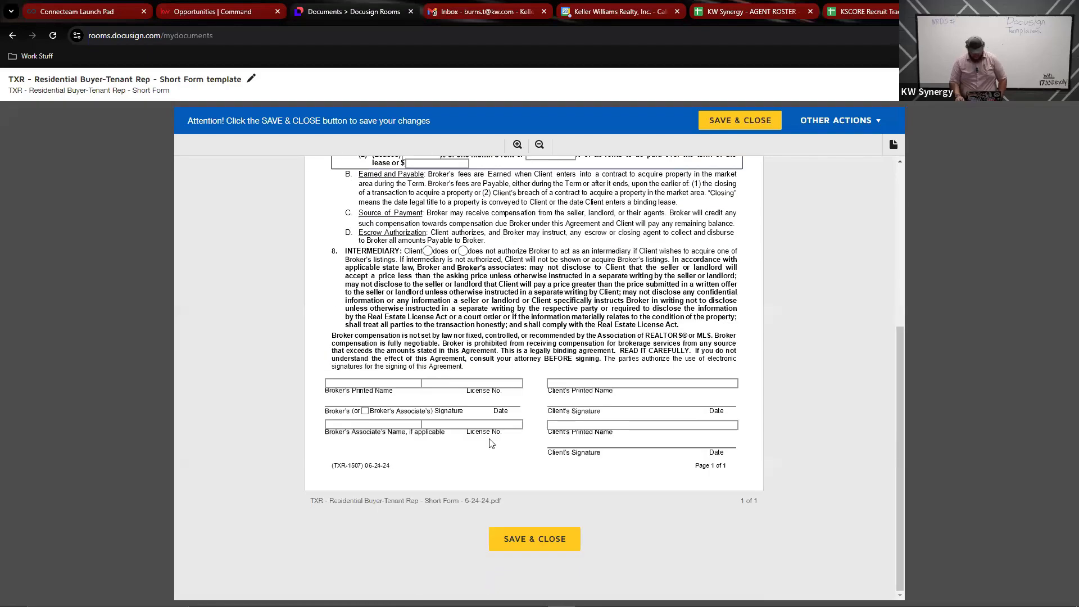
pyautogui.scroll(4, 489, 444)
pyautogui.scroll(-4, 535, 574)
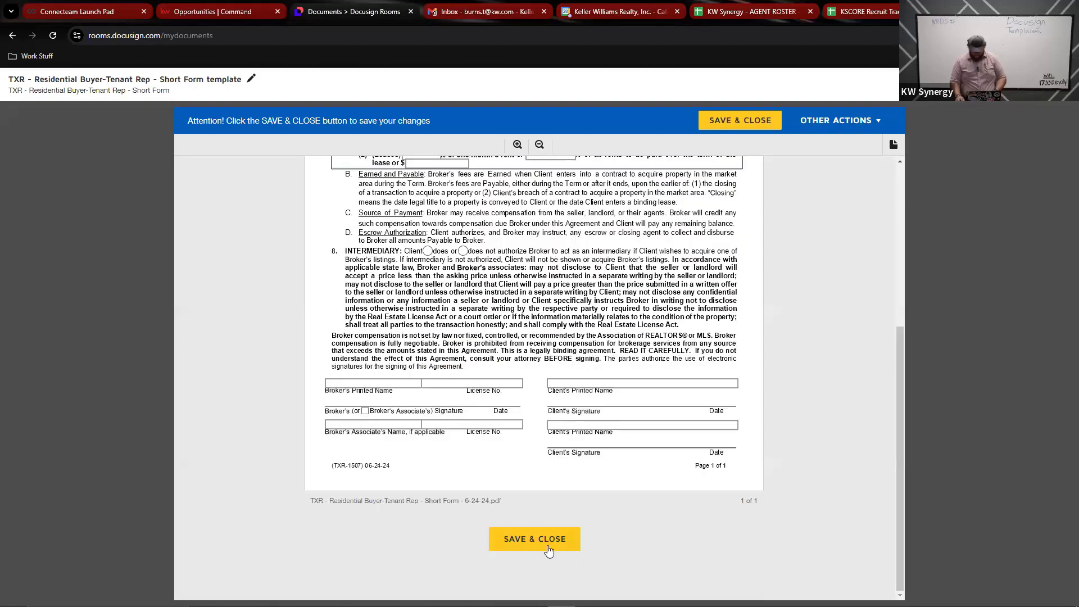
pyautogui.scroll(3, 509, 354)
pyautogui.scroll(-1, 509, 354)
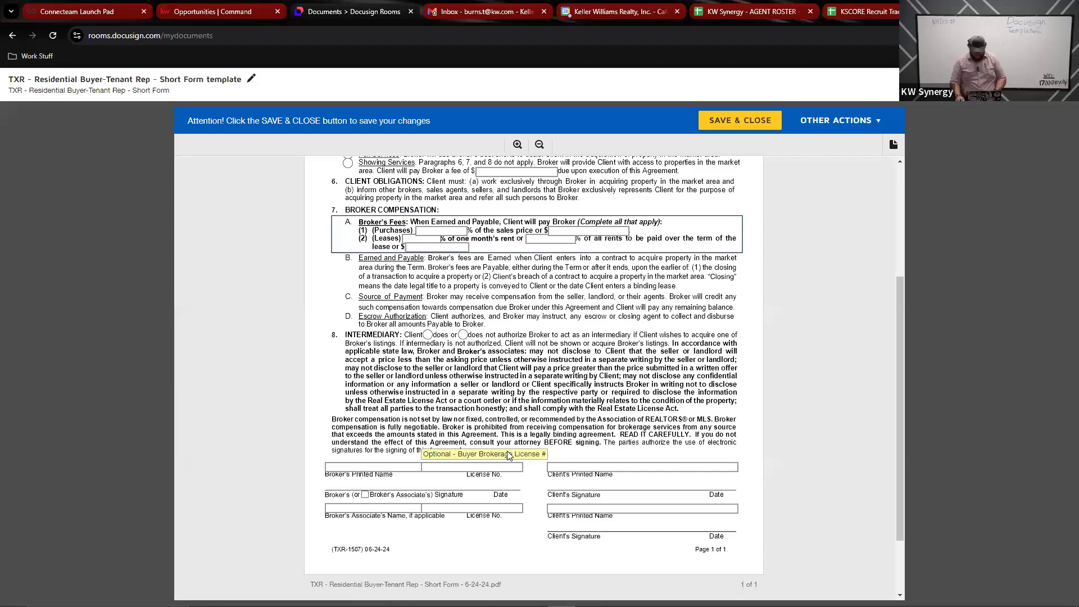
pyautogui.scroll(-2, 511, 450)
pyautogui.click(526, 534)
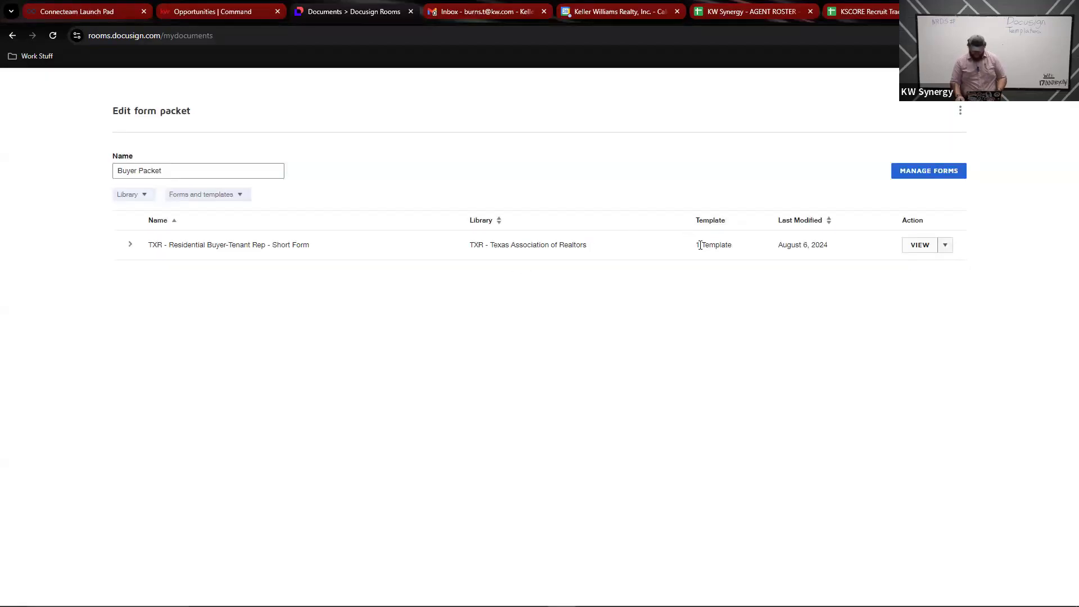
# Step: Highlight the Short Form's '1 Template' entry, then return to My Documents
pyautogui.moveTo(697, 245); pyautogui.dragTo(738, 251)
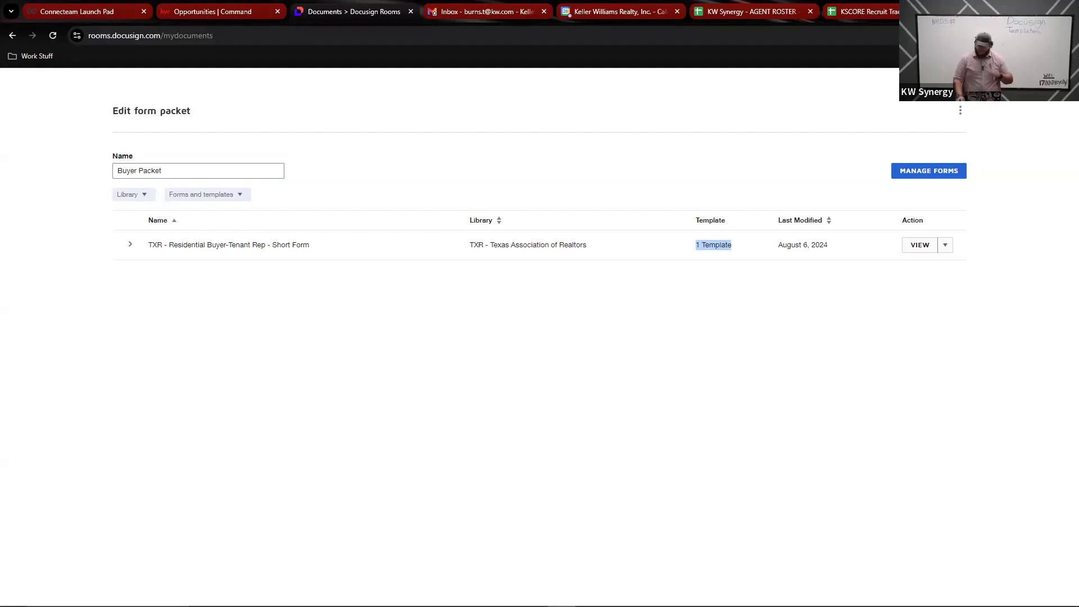
pyautogui.click(1054, 87)
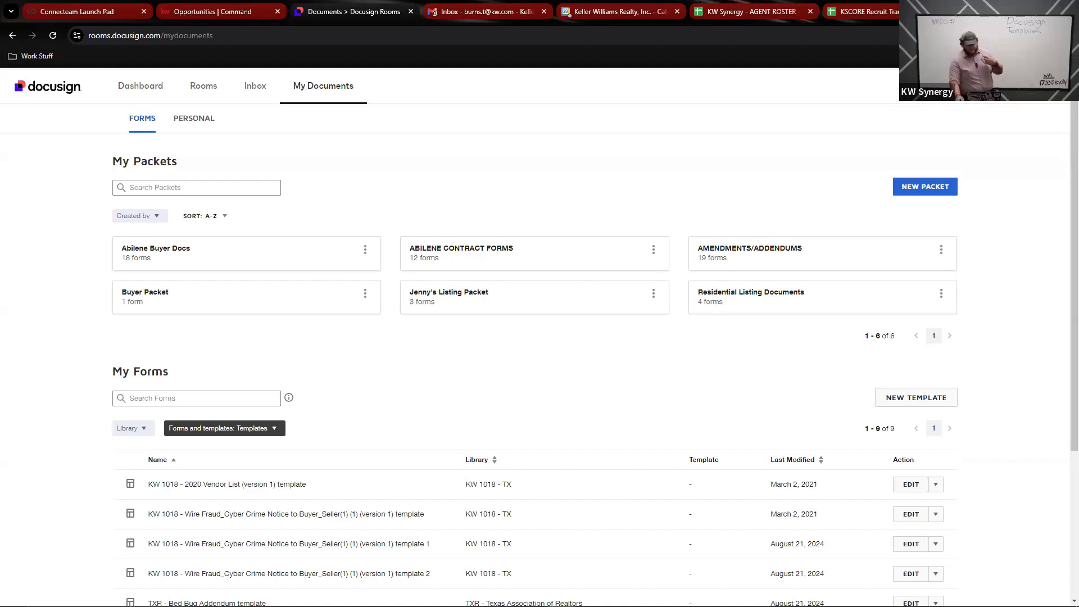
# Step: Open the newest listing room's empty Documents section and list the sources for adding documents
pyautogui.click(206, 96)
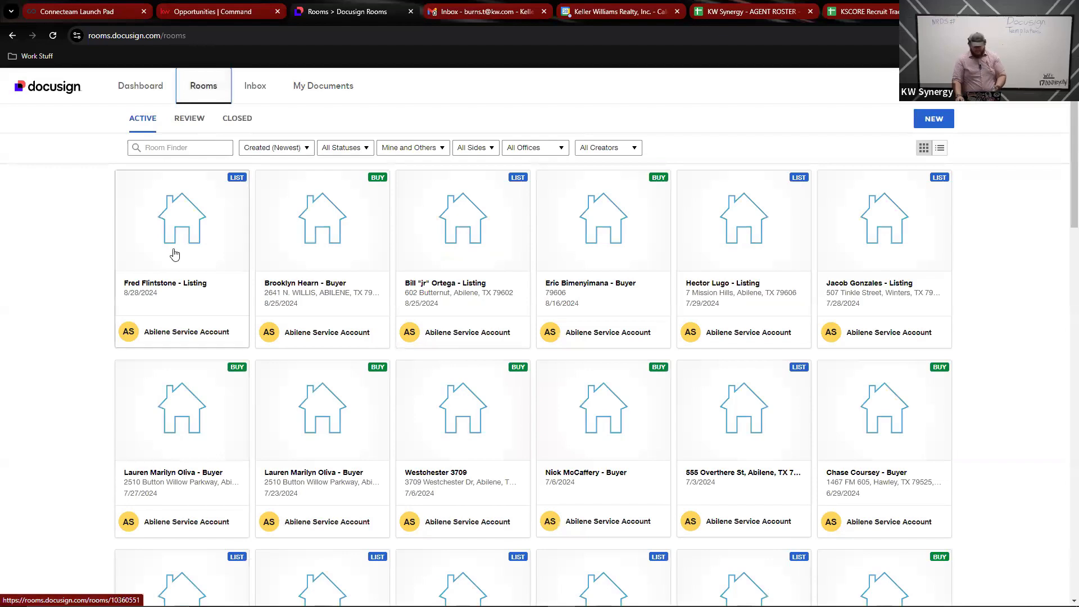
pyautogui.click(174, 255)
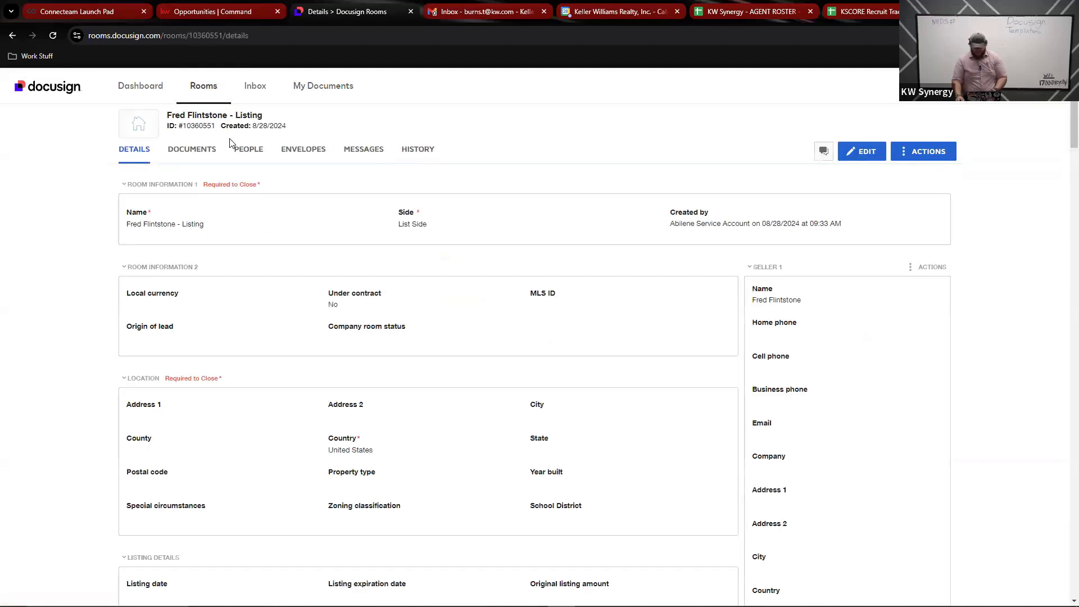
pyautogui.click(203, 149)
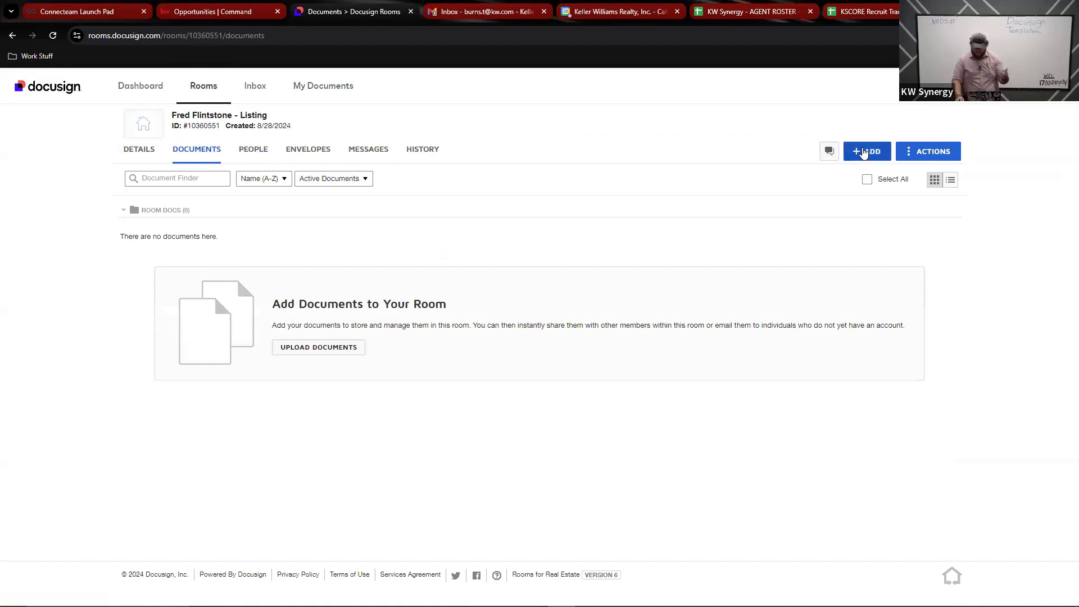
pyautogui.click(862, 153)
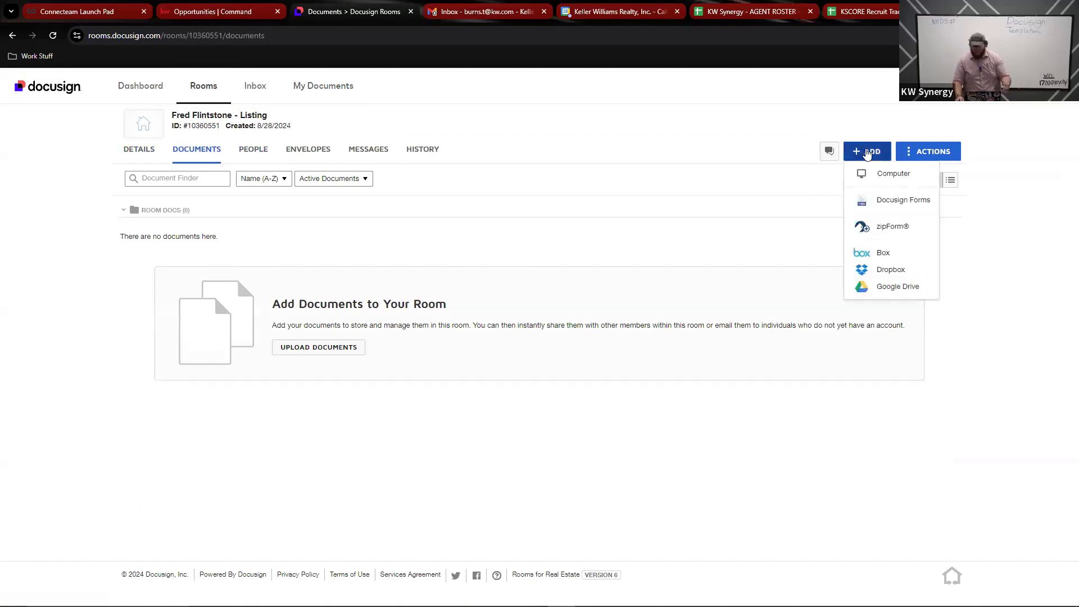
# Step: From Docusign Forms' Buyer Packet, select the TXR Buyer-Tenant Rep Short Form with its short form template
pyautogui.click(889, 206)
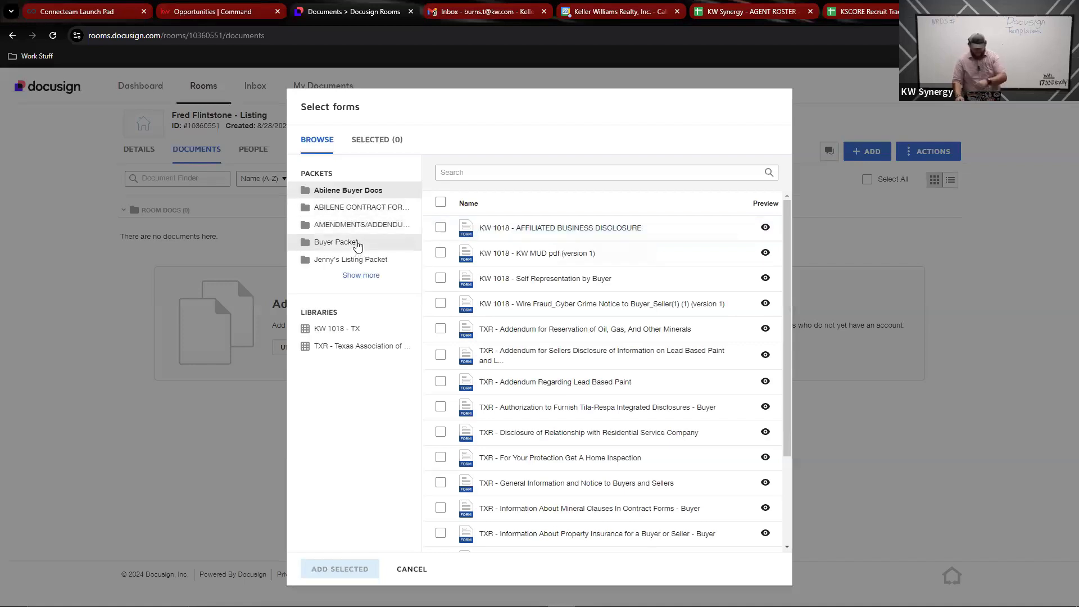
pyautogui.click(354, 245)
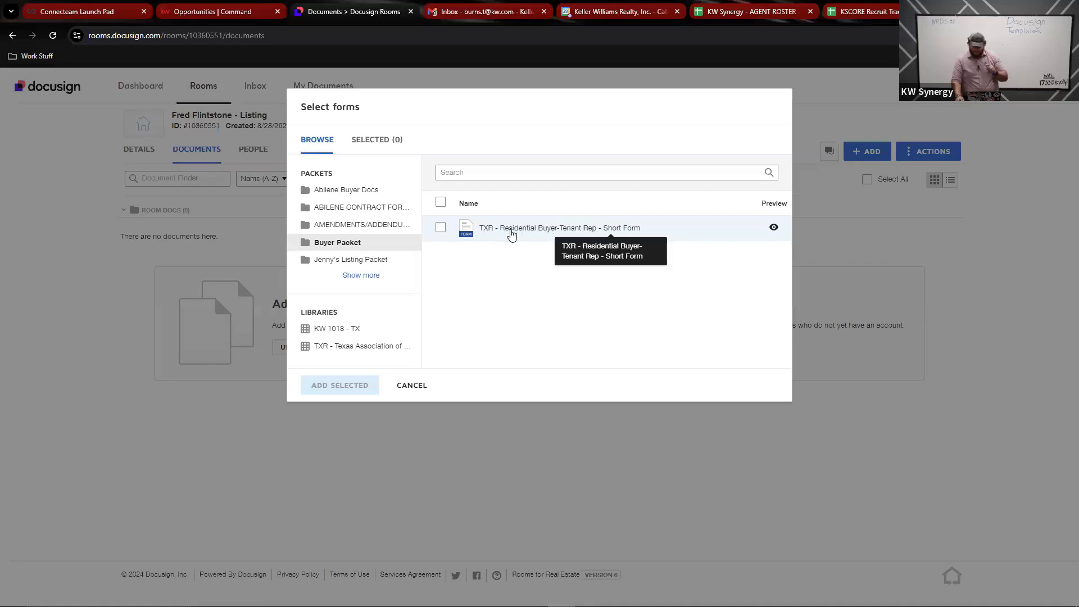
pyautogui.click(511, 234)
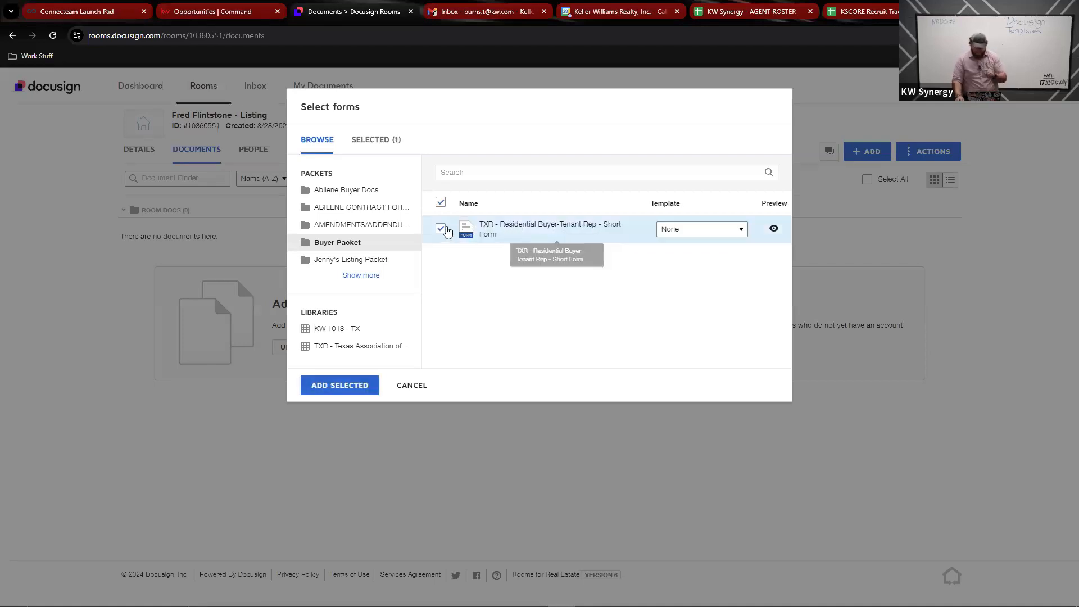
pyautogui.click(703, 234)
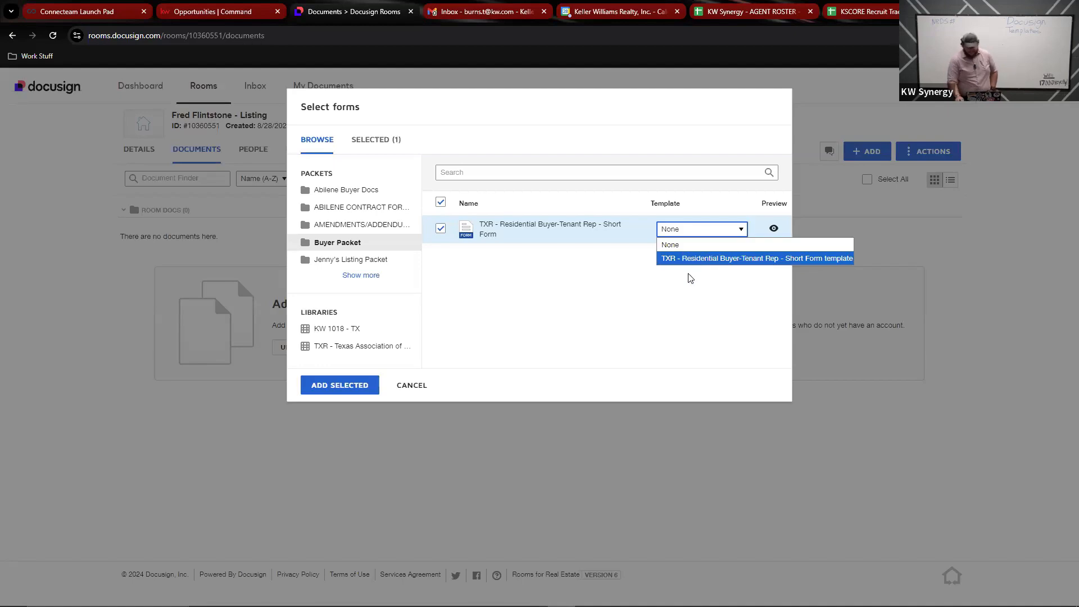
pyautogui.click(694, 259)
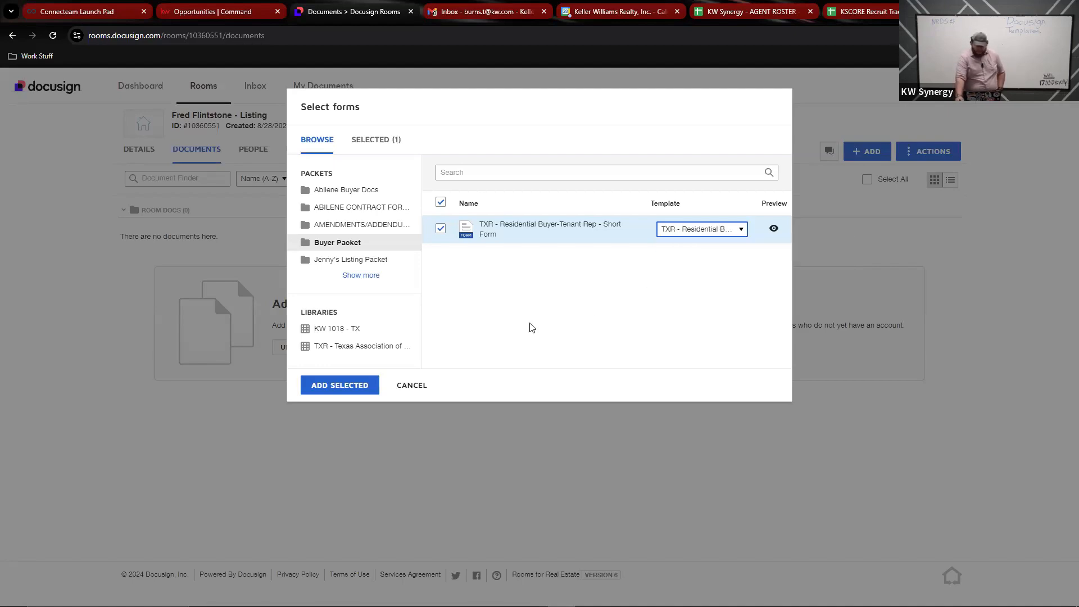
# Step: Add the Short Form to the room, then add TXR - Bed Bug Addendum from the listing packet with its template
pyautogui.click(356, 394)
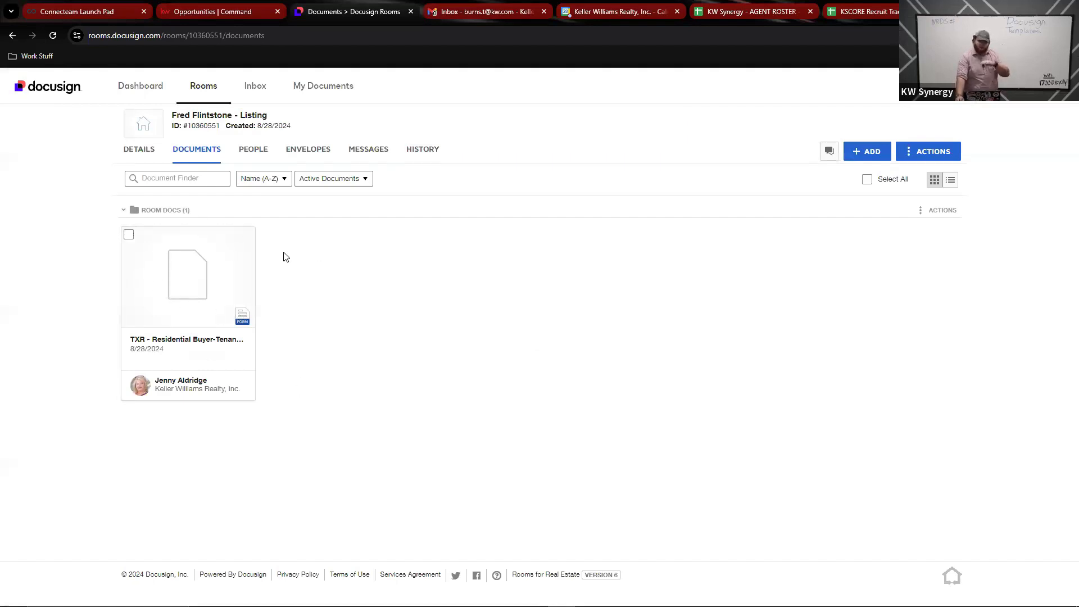
pyautogui.click(870, 153)
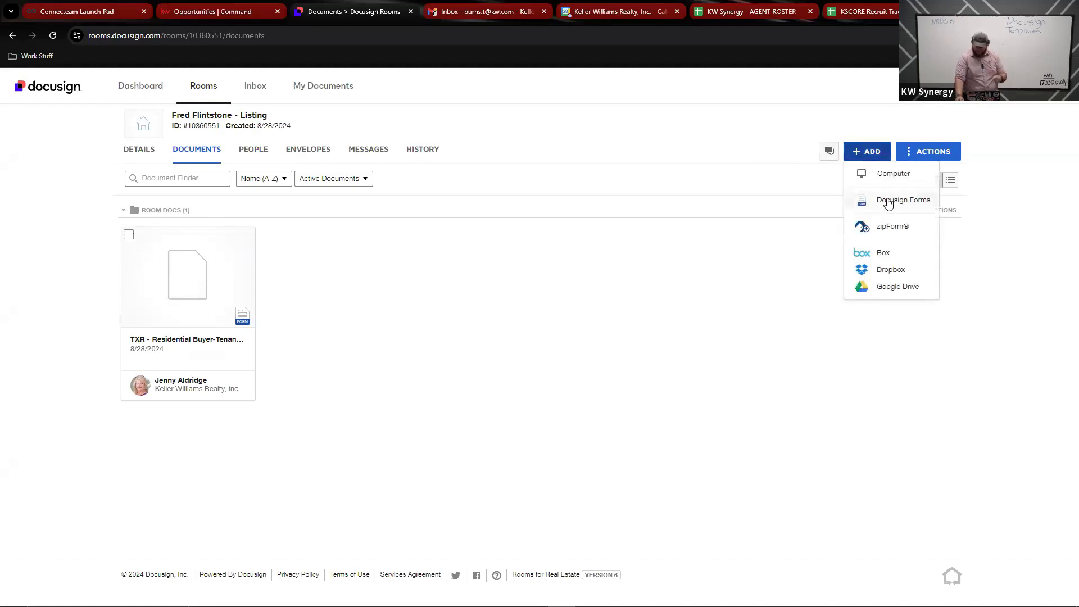
pyautogui.click(884, 201)
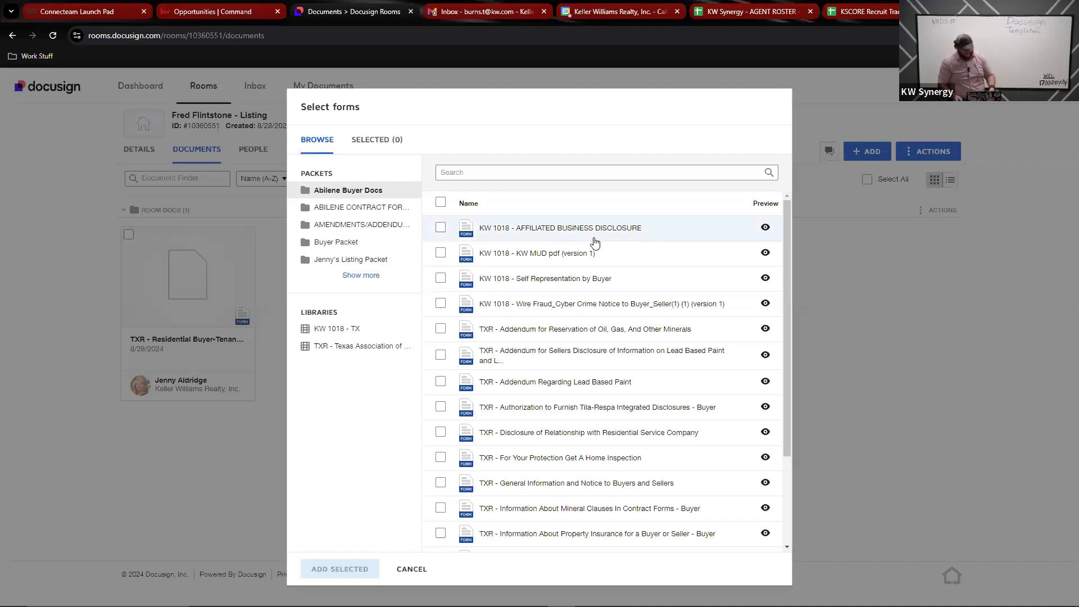
pyautogui.click(353, 259)
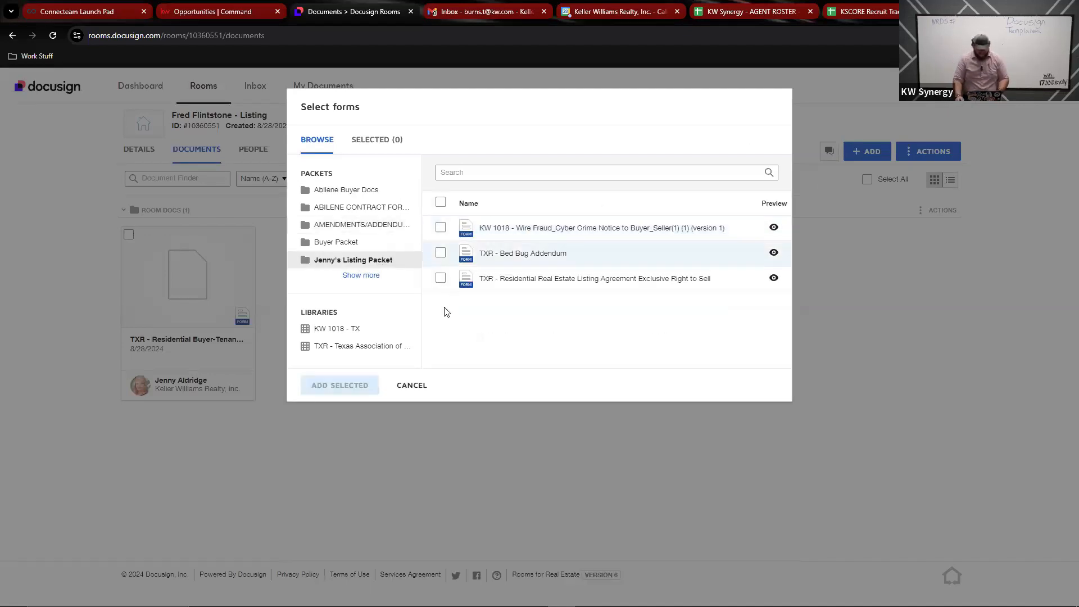
pyautogui.click(441, 254)
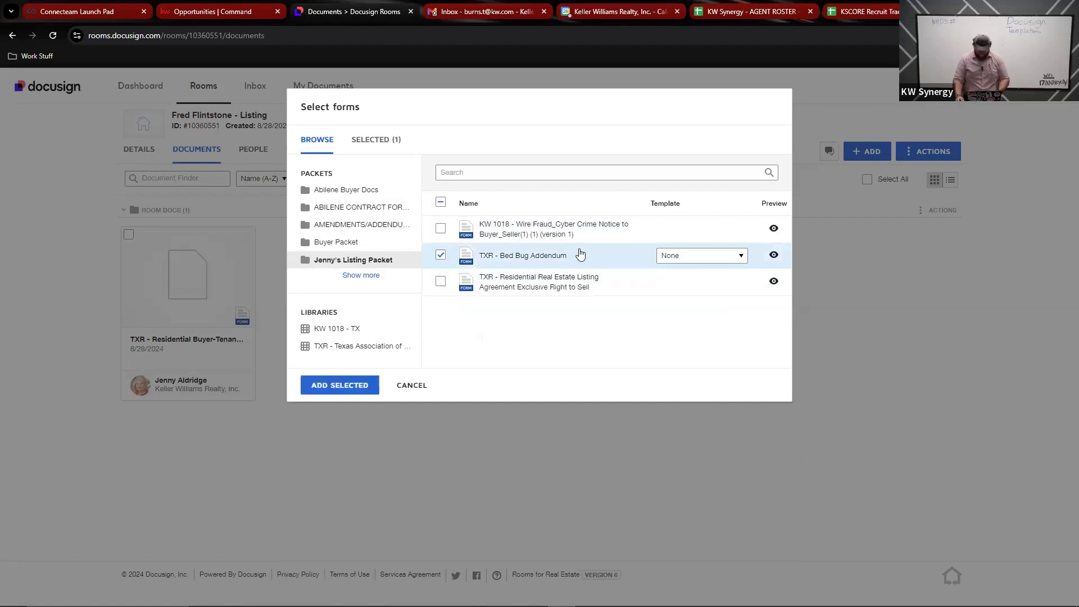
pyautogui.click(713, 256)
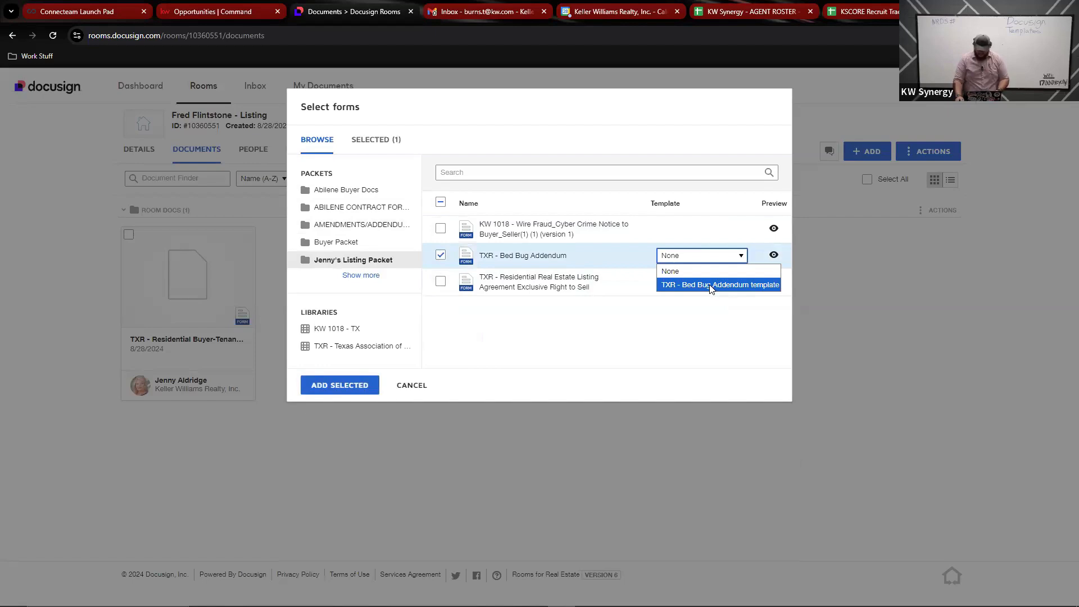
pyautogui.click(710, 286)
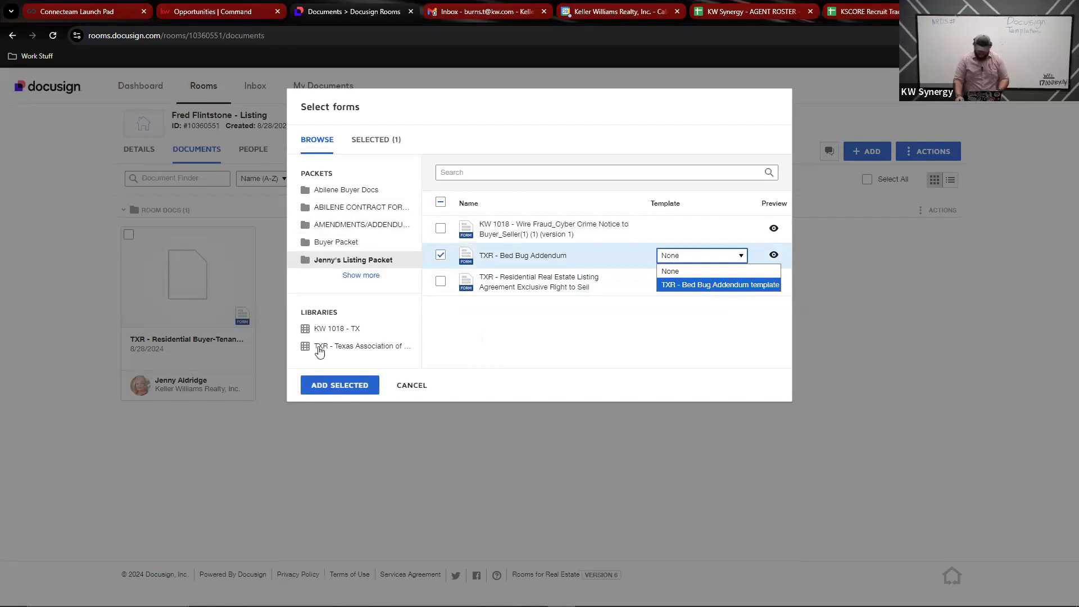
pyautogui.click(339, 385)
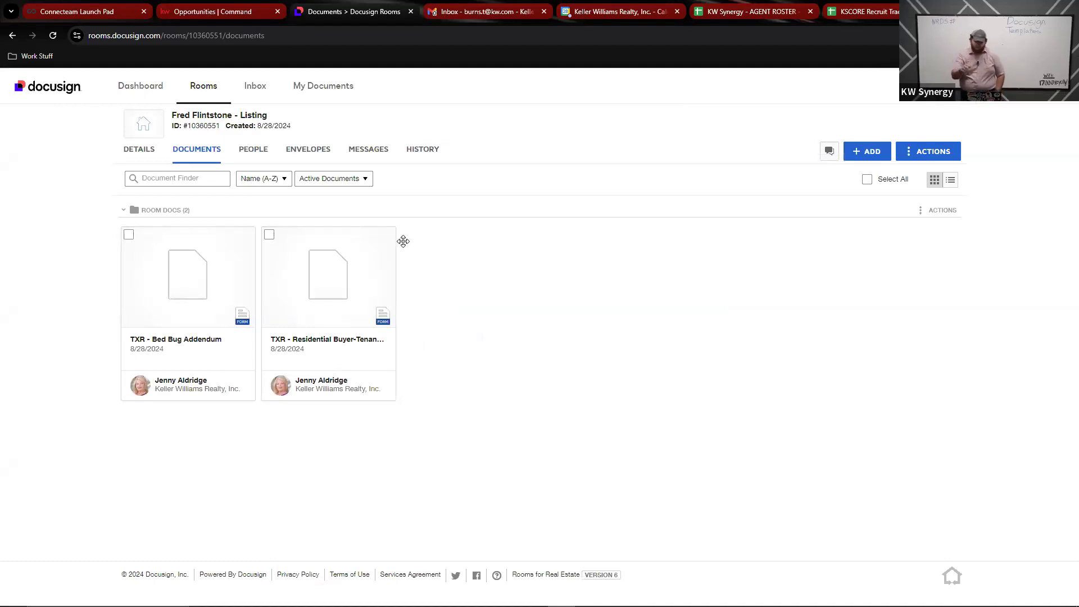
# Step: Select the Bed Bug Addendum and Buyer-Tenant Rep Short Form and create an envelope from both
pyautogui.click(129, 234)
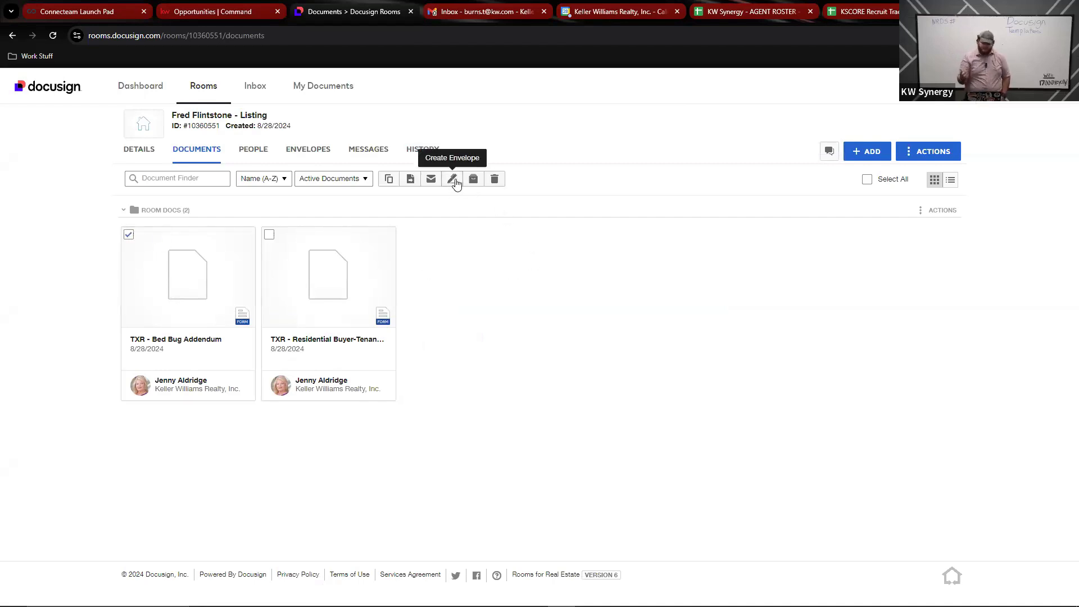
pyautogui.click(269, 234)
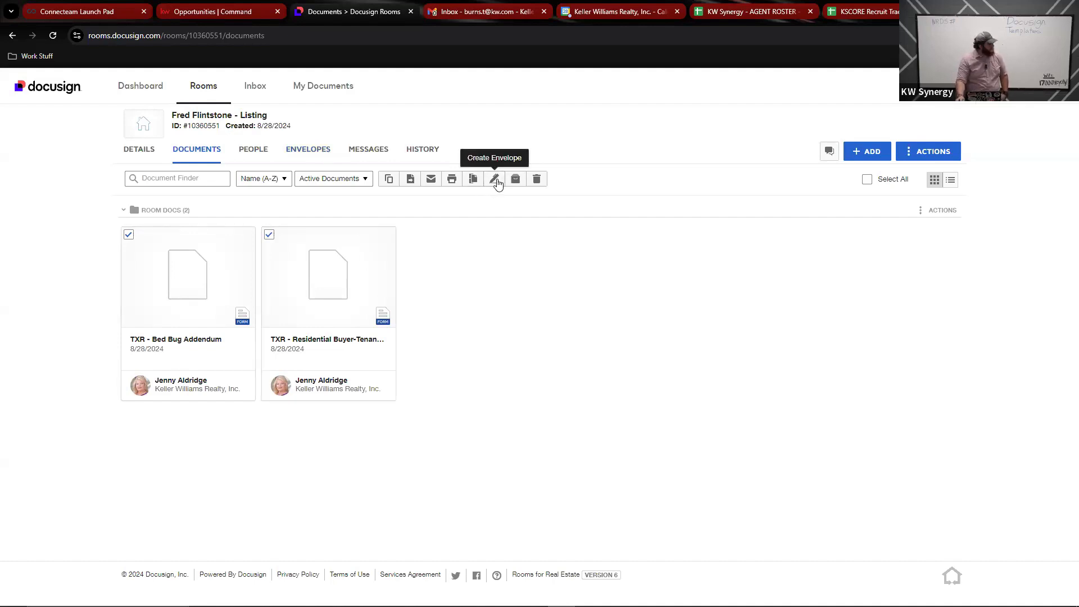
pyautogui.click(495, 180)
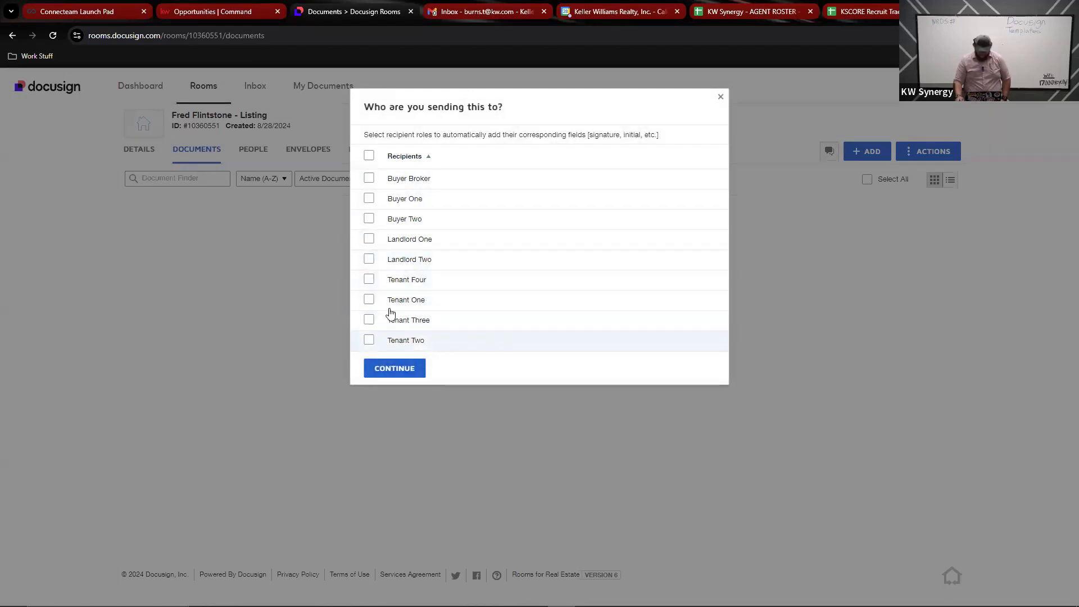
# Step: Choose Landlord One as the recipient role and continue to envelope preparation
pyautogui.click(370, 239)
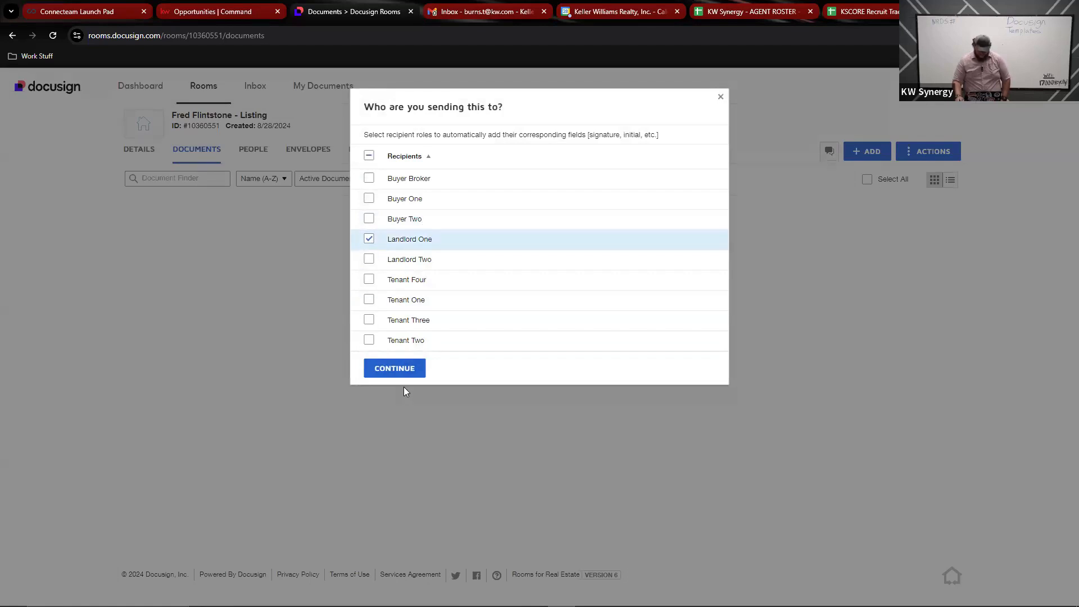
pyautogui.click(402, 370)
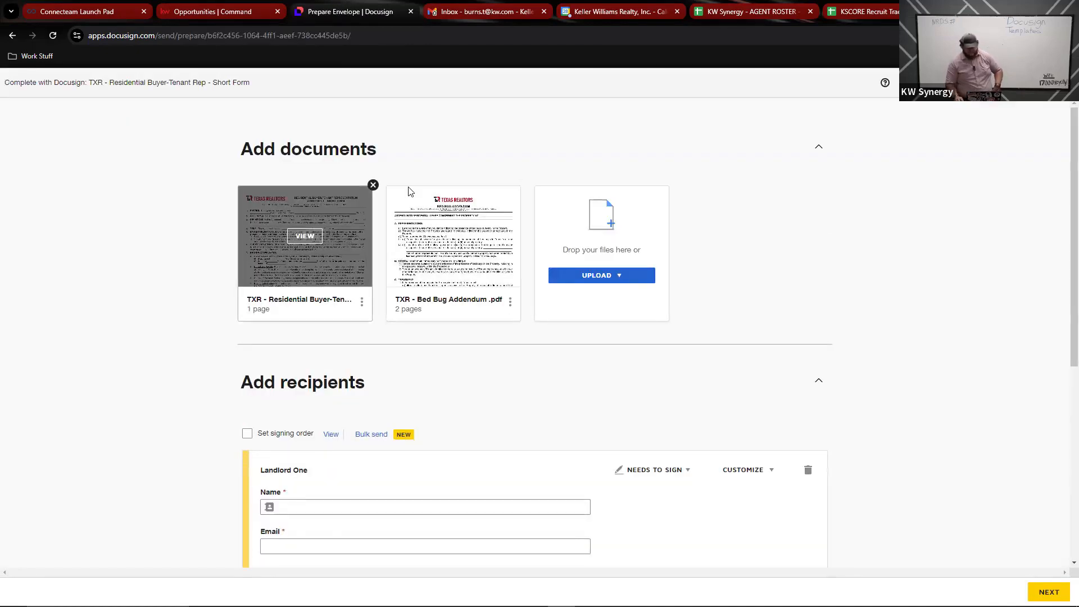
pyautogui.click(453, 236)
pyautogui.scroll(-15, 412, 279)
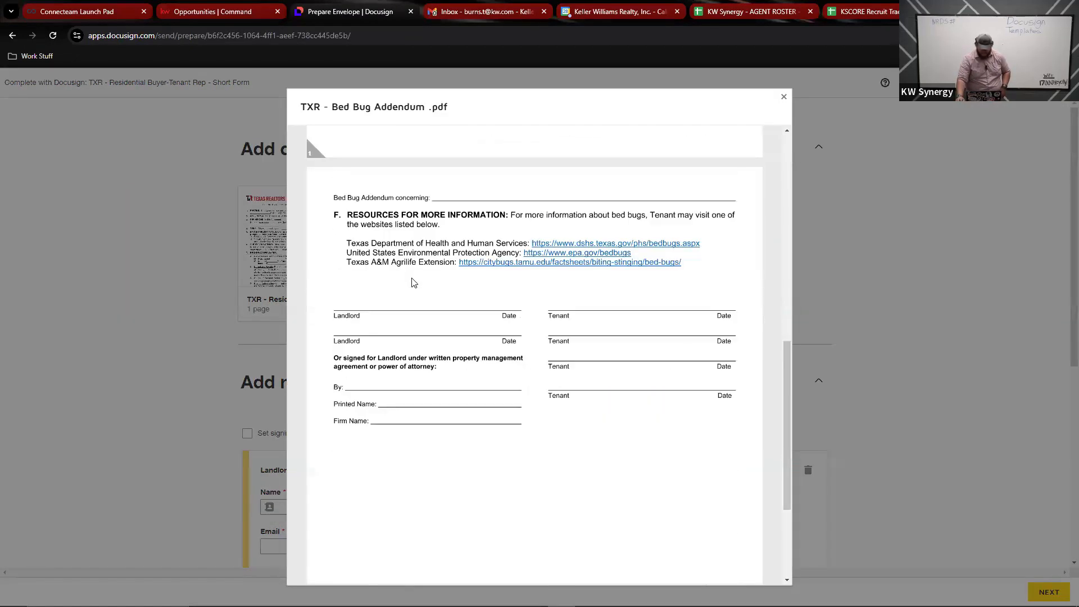
pyautogui.scroll(15, 415, 295)
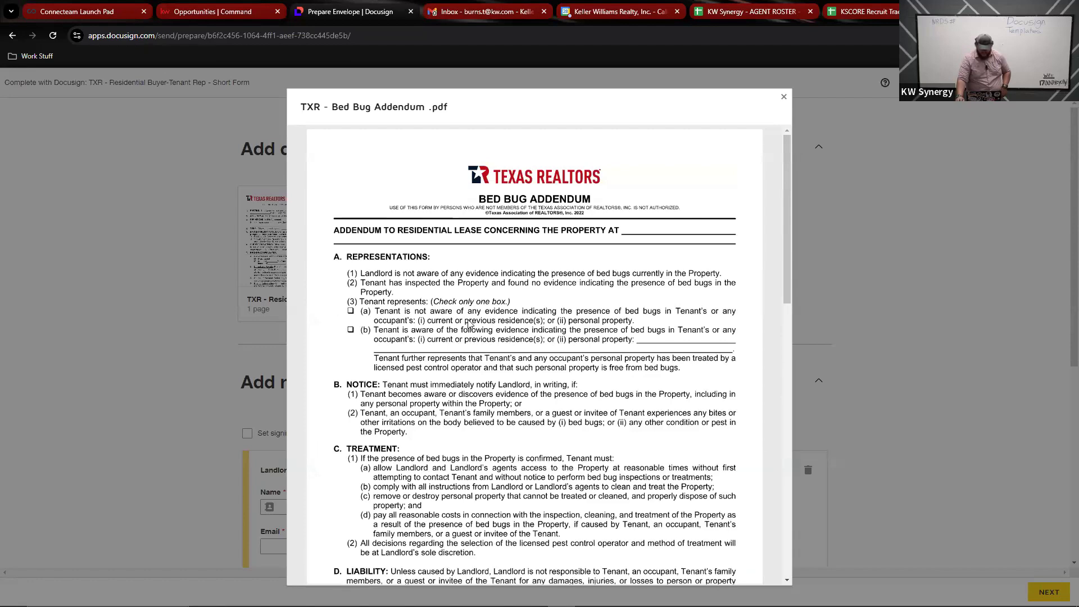
pyautogui.scroll(-15, 468, 324)
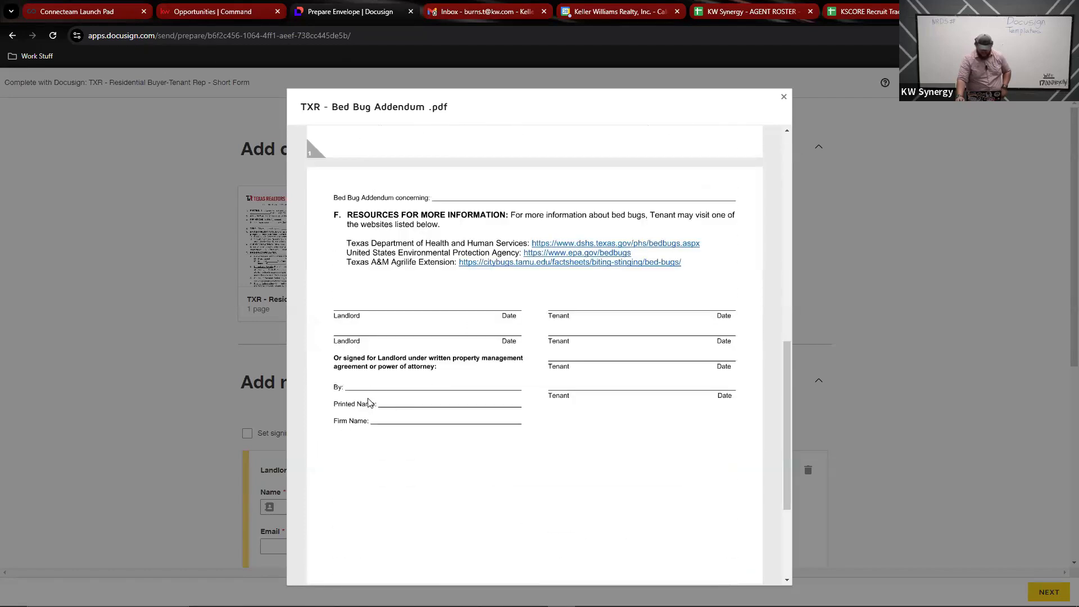
pyautogui.scroll(-3, 427, 410)
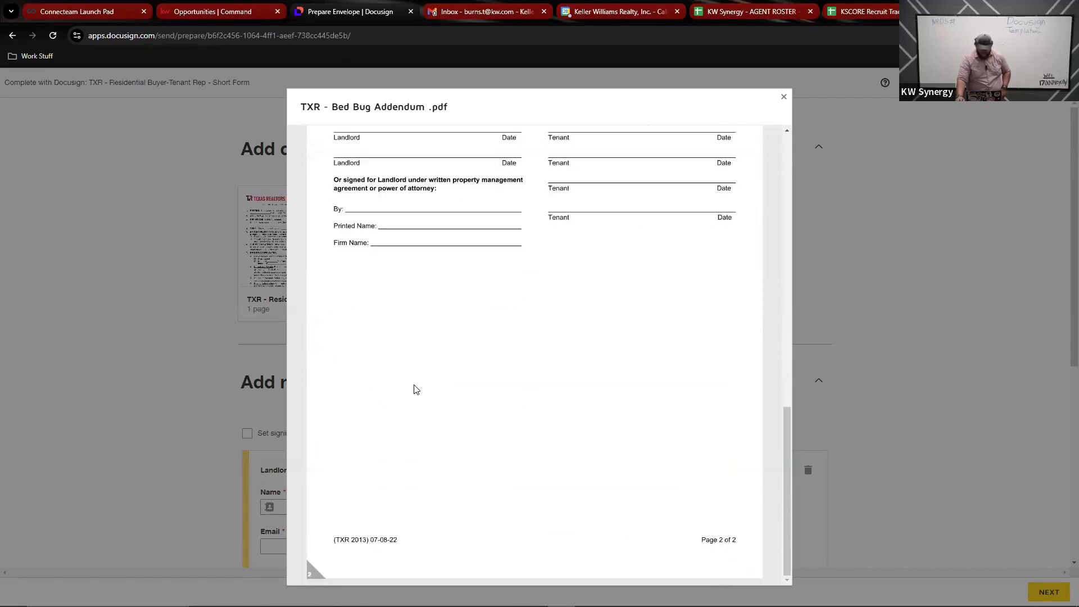
pyautogui.scroll(15, 414, 385)
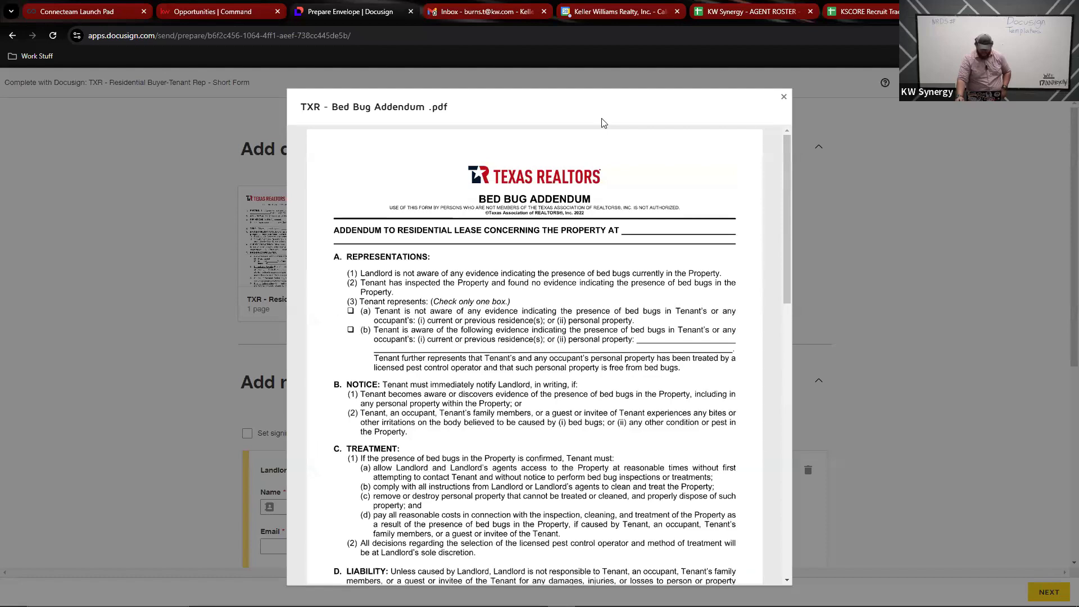
pyautogui.press('Escape')
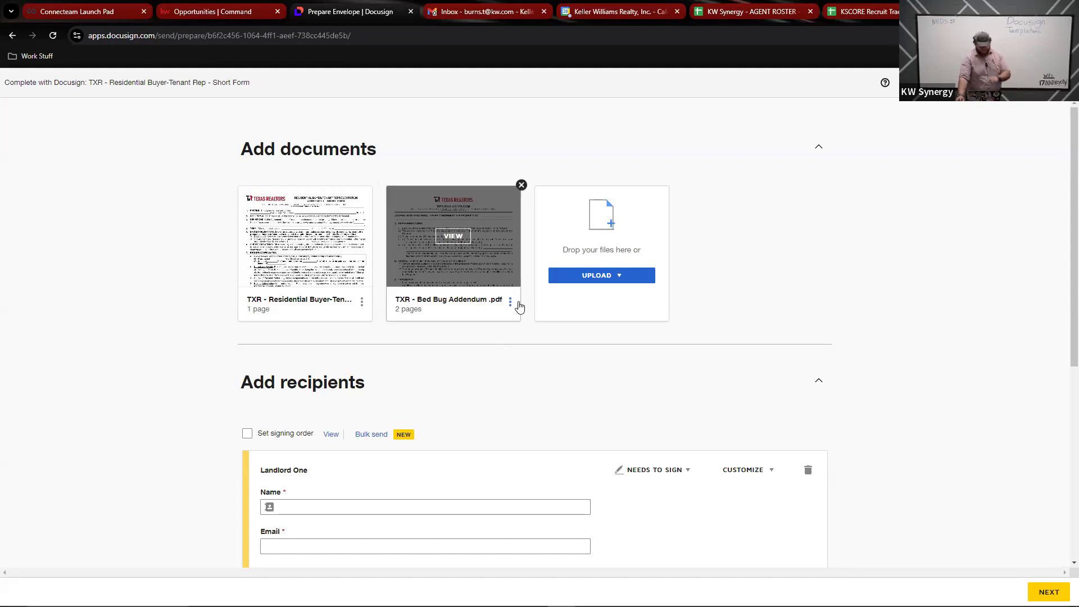
# Step: Enter Landlord One's full name and e-mail address, then continue to the field-placement view
pyautogui.scroll(-5, 395, 415)
pyautogui.scroll(3, 304, 247)
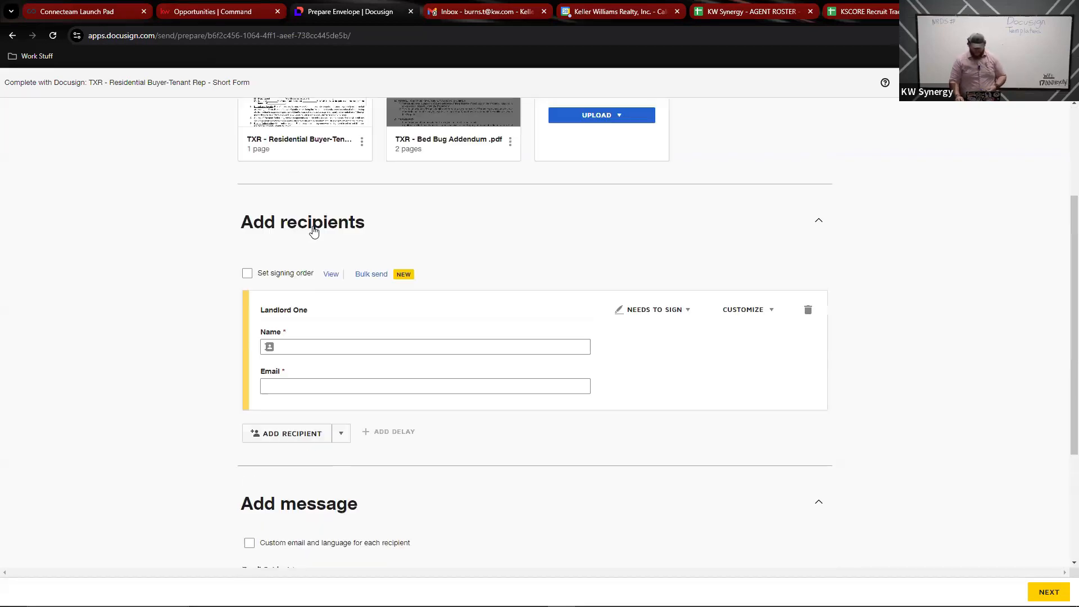
pyautogui.click(342, 345)
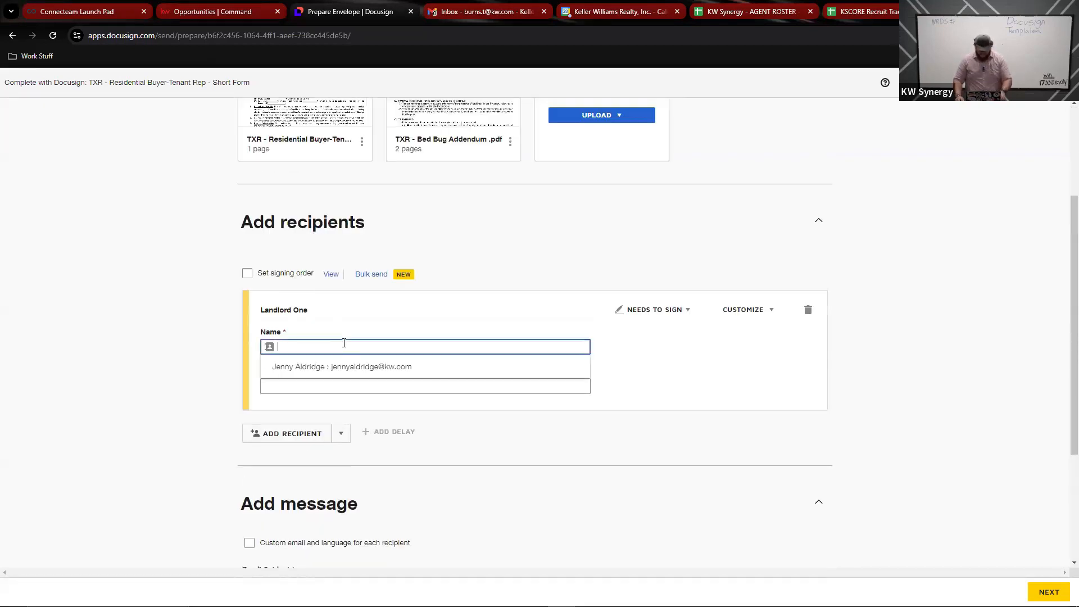
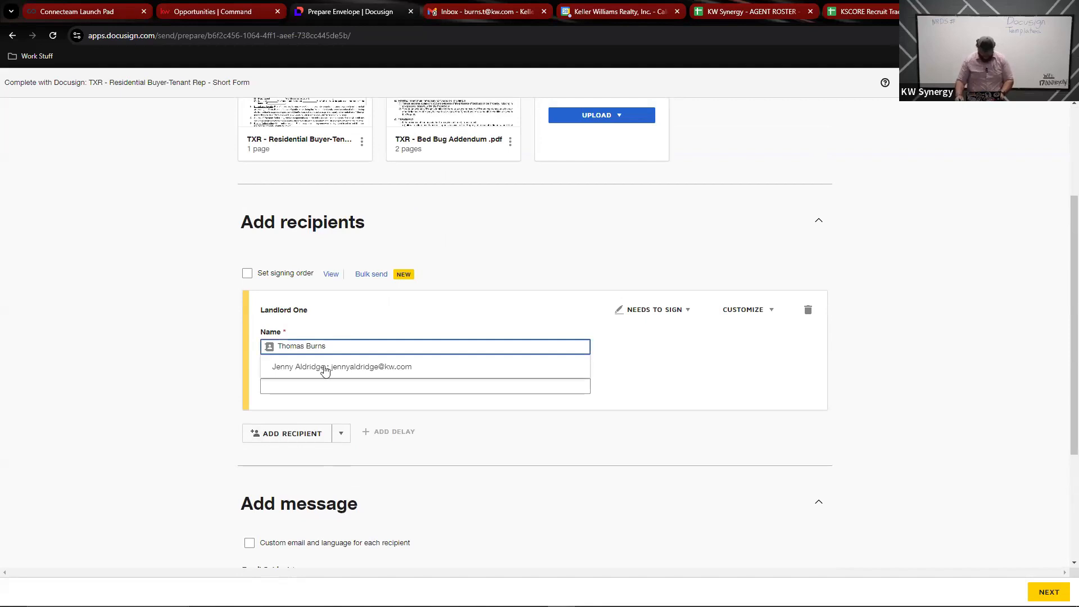
pyautogui.click(314, 387)
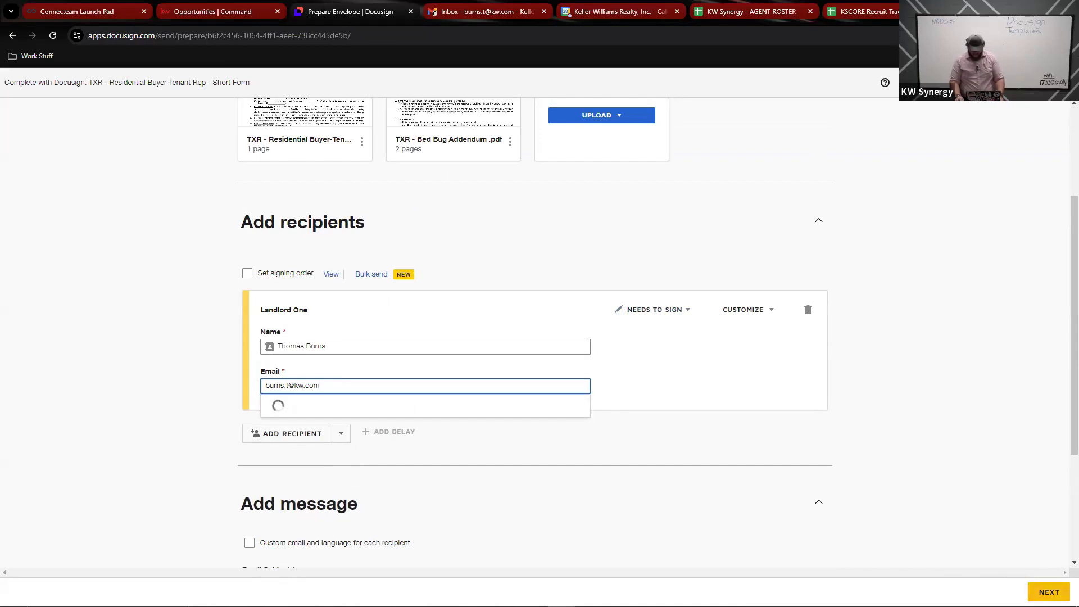
pyautogui.click(1036, 591)
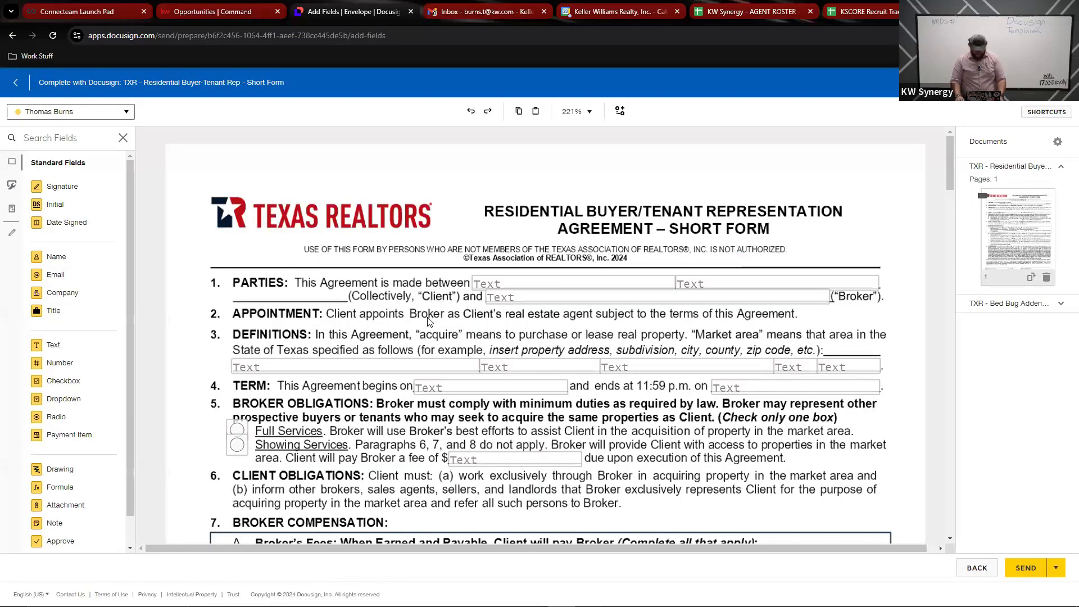
# Step: Review the tagged fields on the Short Form and Bed Bug Addendum, then send the envelope
pyautogui.scroll(-3, 612, 230)
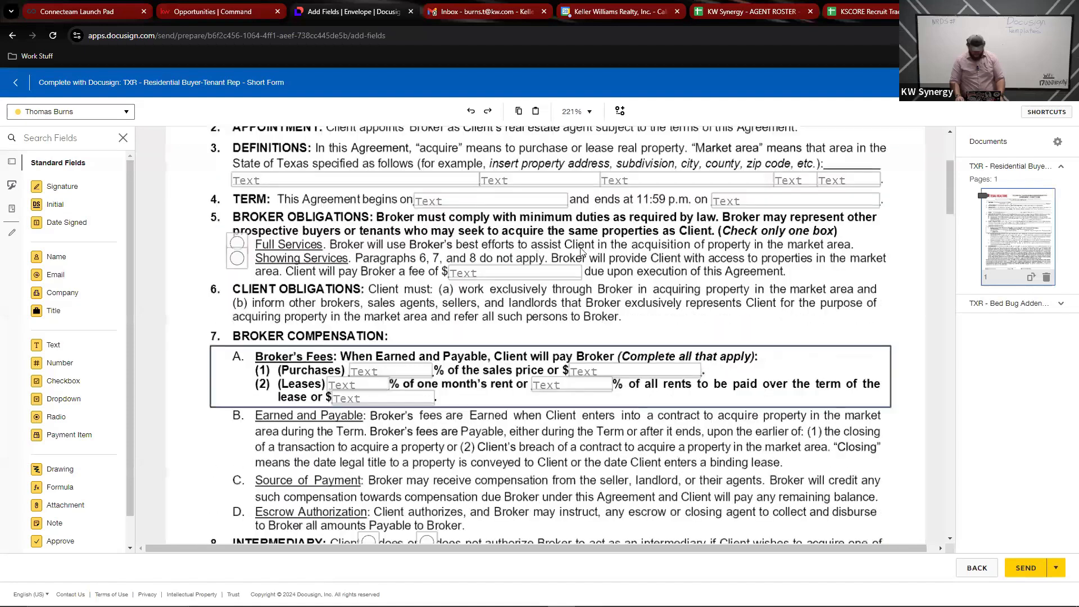
pyautogui.scroll(3, 635, 215)
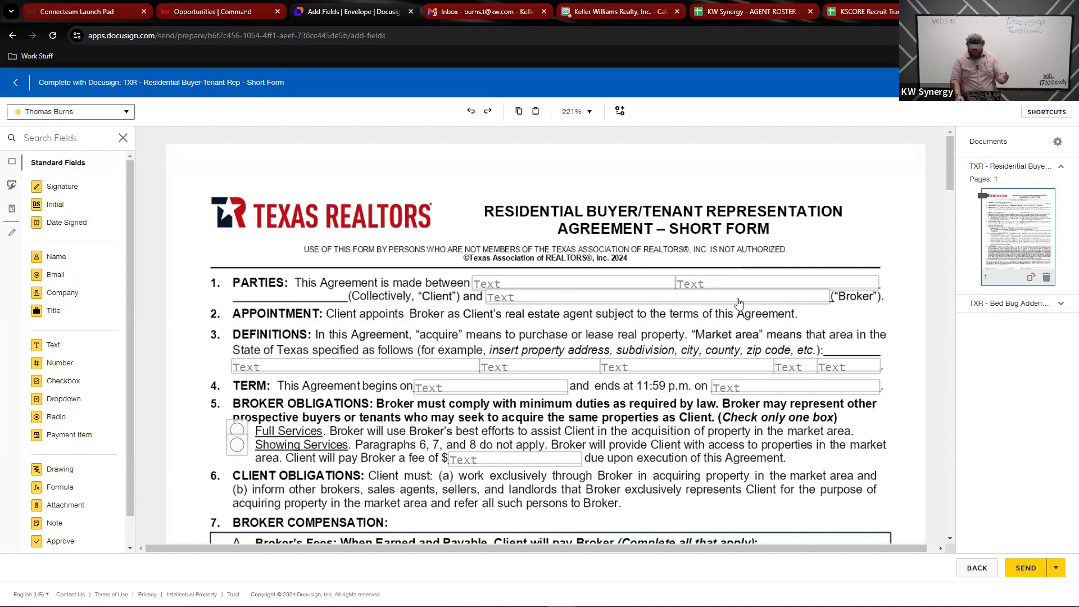
pyautogui.scroll(-20, 662, 347)
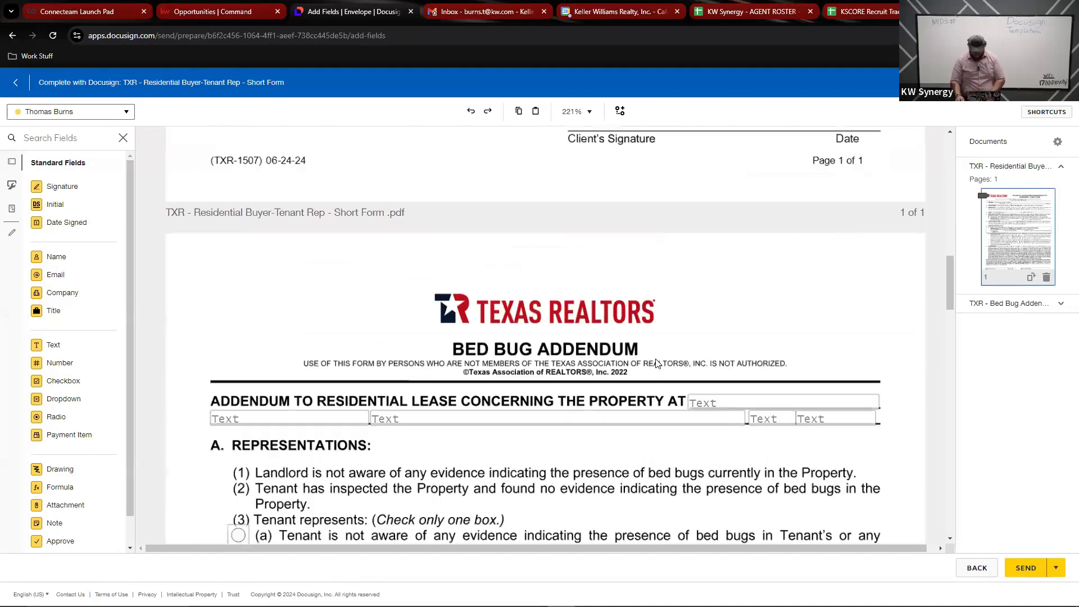
pyautogui.scroll(10, 657, 355)
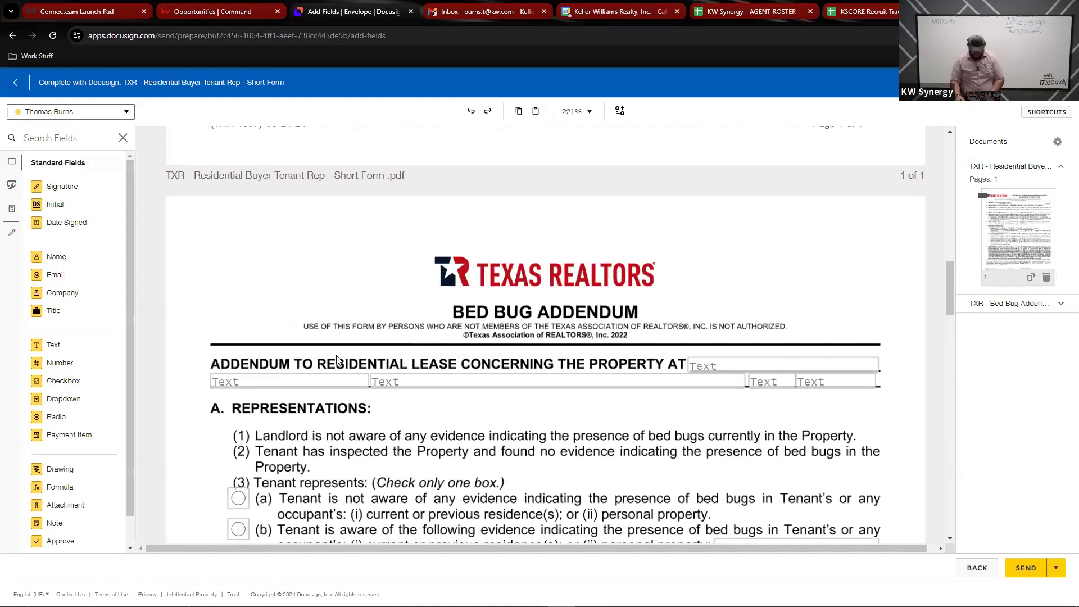
pyautogui.scroll(-12, 437, 333)
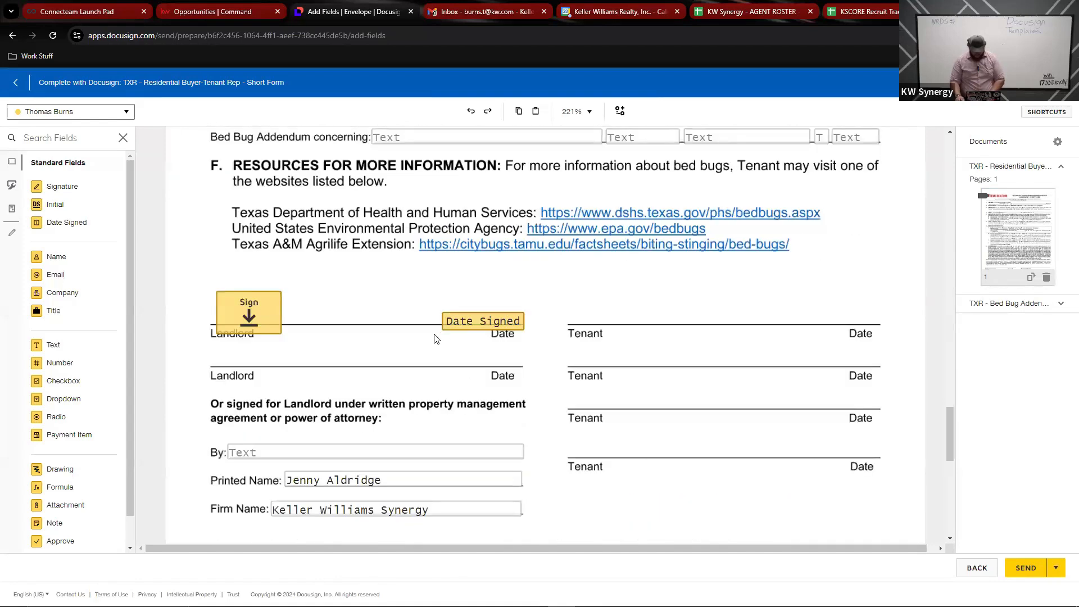
pyautogui.scroll(-3, 387, 366)
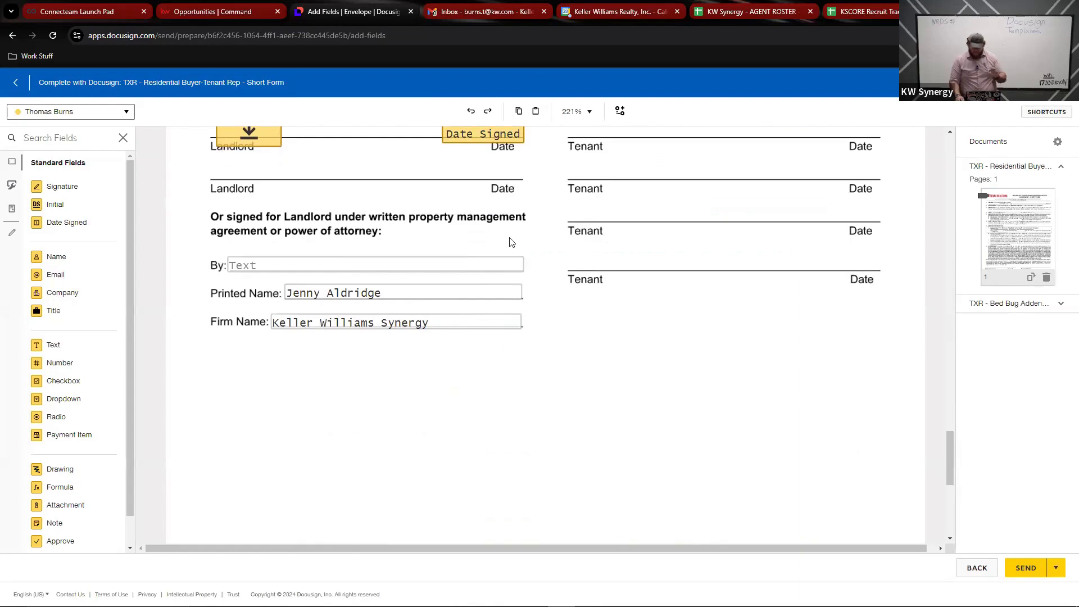
pyautogui.scroll(1, 523, 273)
pyautogui.scroll(3, 523, 273)
pyautogui.scroll(20, 477, 352)
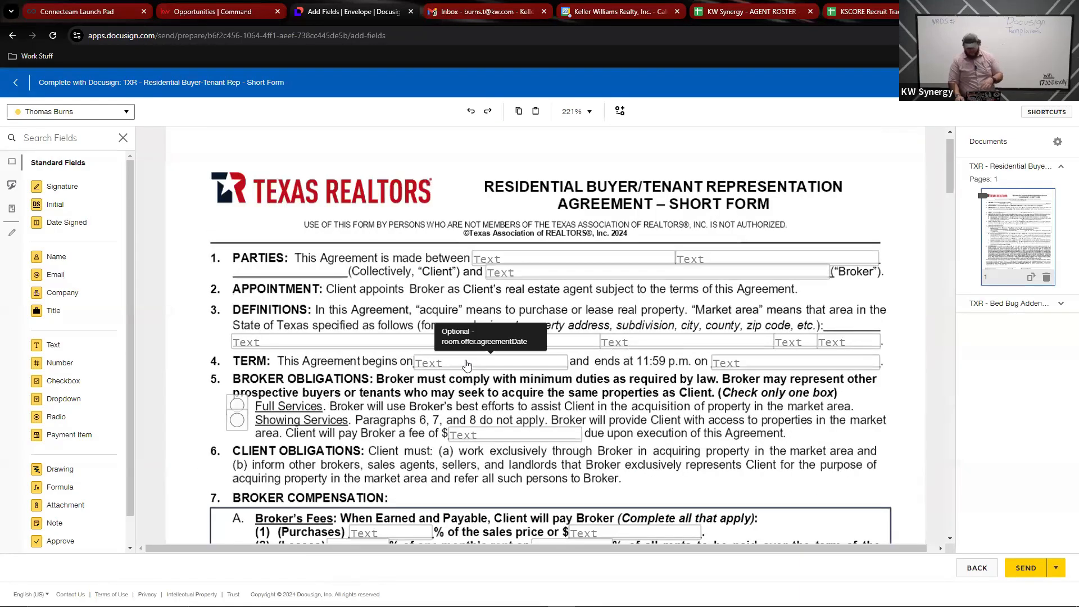
pyautogui.scroll(-12, 471, 365)
pyautogui.scroll(12, 468, 357)
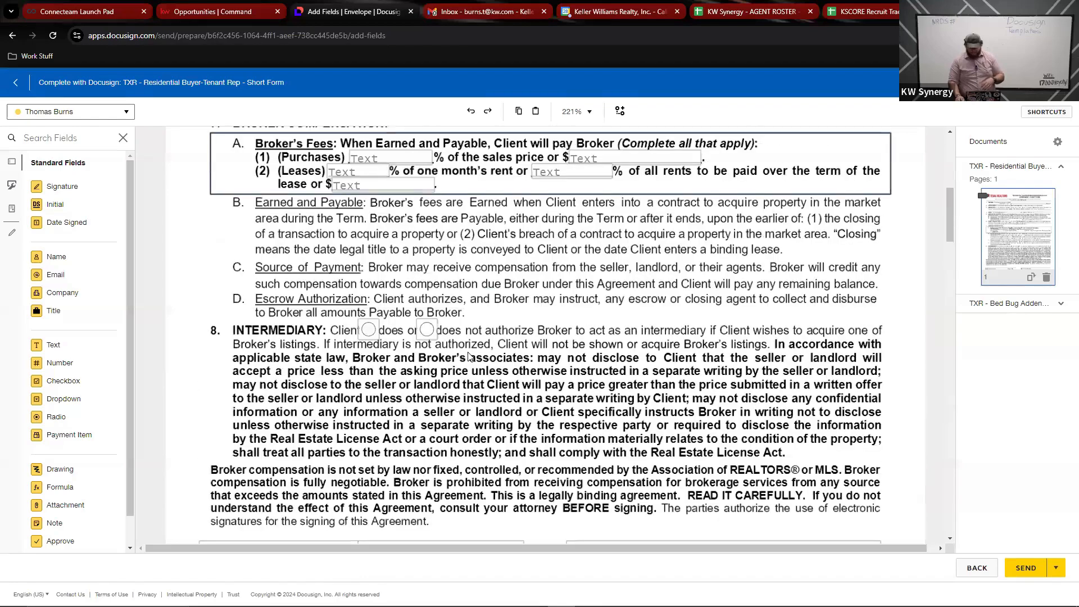
pyautogui.scroll(-2, 466, 355)
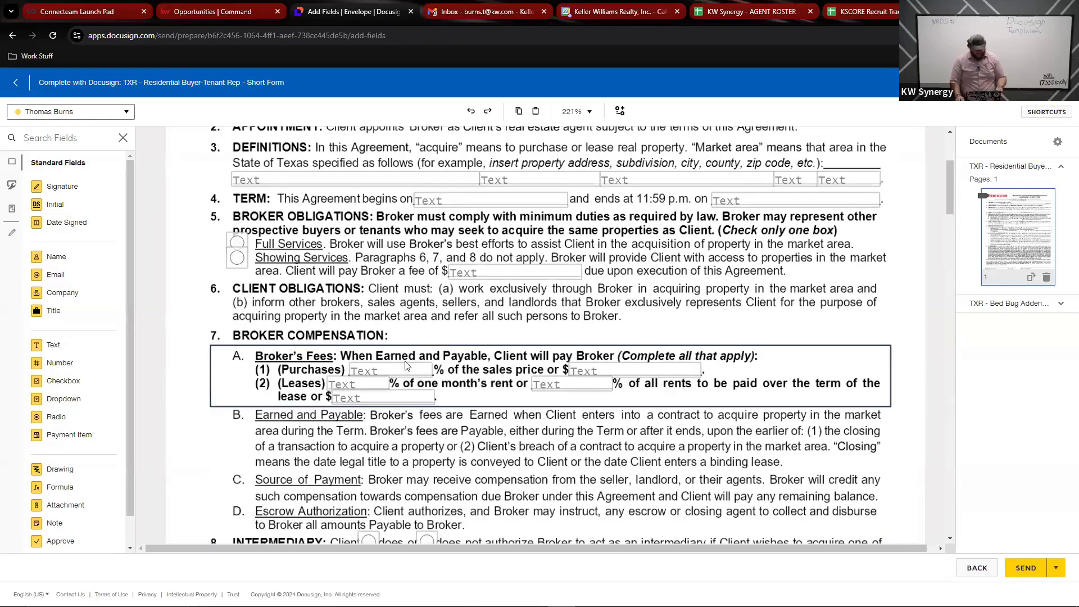
pyautogui.scroll(-6, 564, 361)
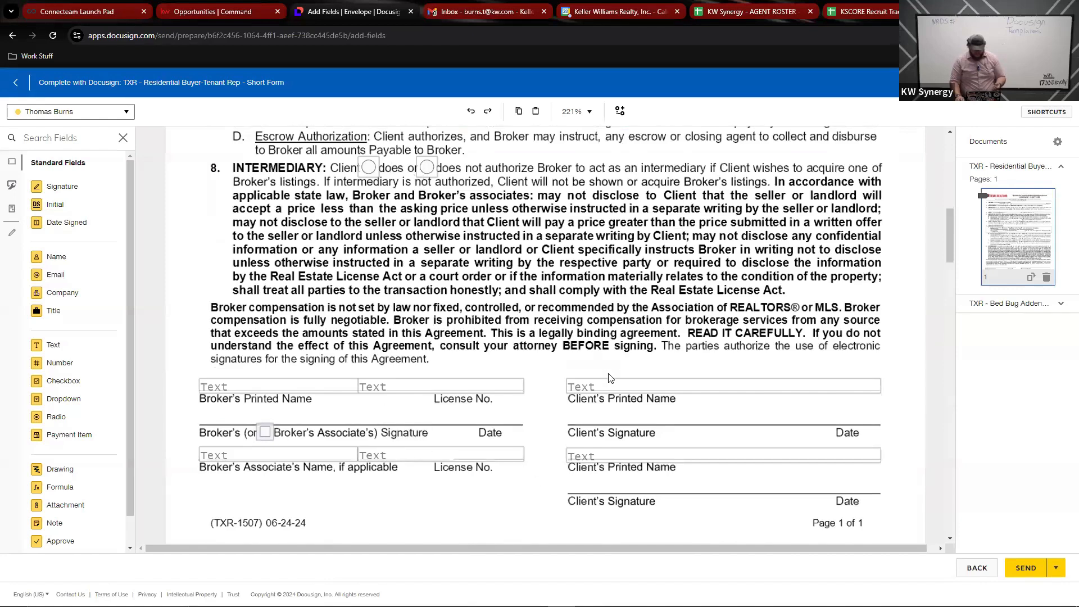
pyautogui.scroll(-20, 681, 455)
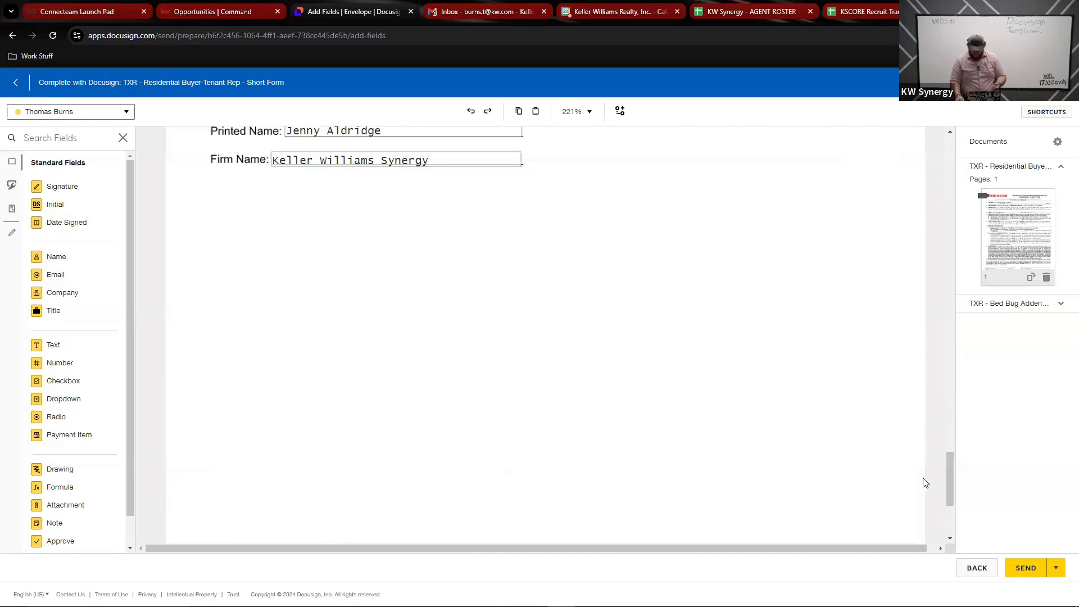
pyautogui.click(1037, 566)
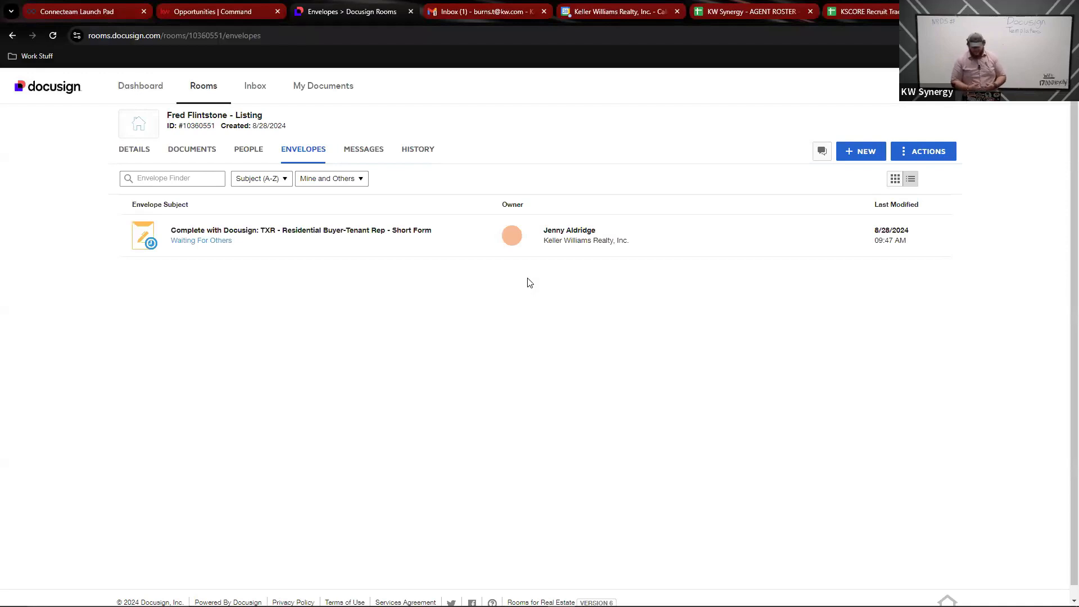
# Step: Confirm KW Command's IABS file dropdown has no options yet, then switch to the Gmail inbox
pyautogui.click(220, 12)
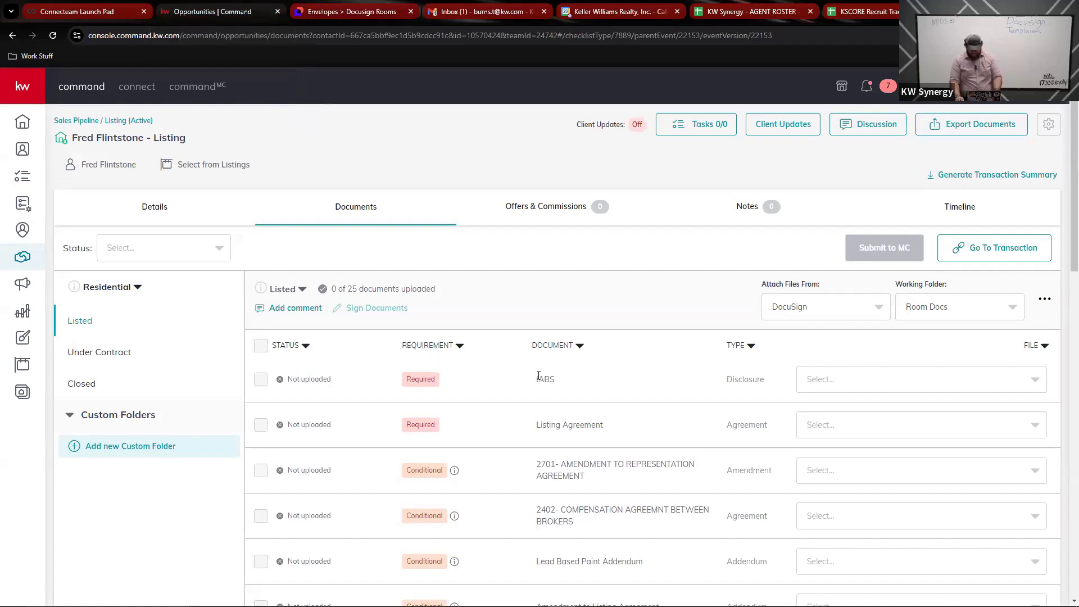
pyautogui.scroll(-3, 665, 368)
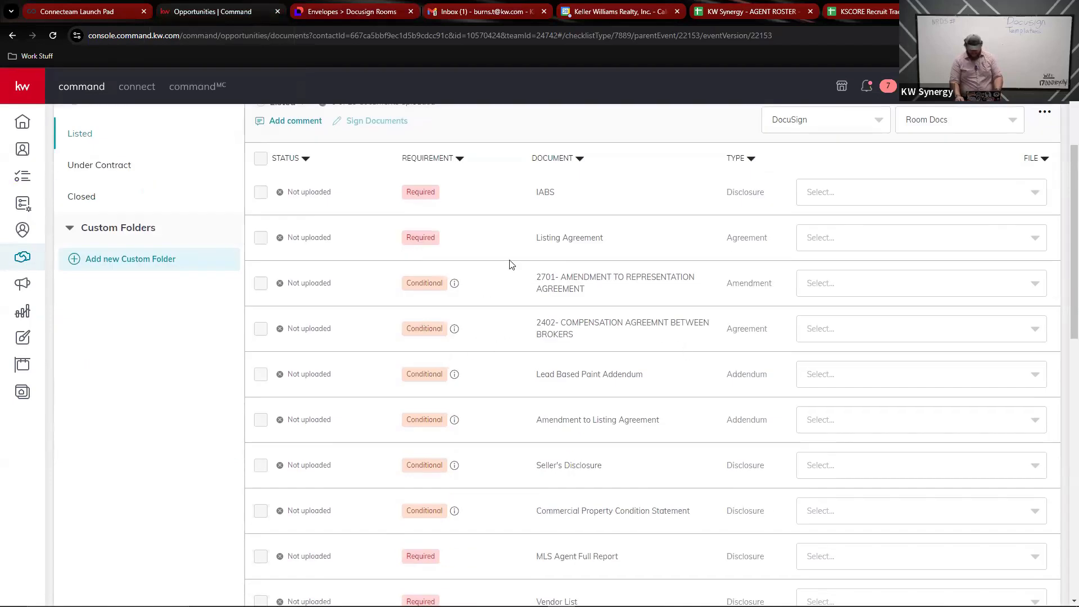
pyautogui.click(1028, 196)
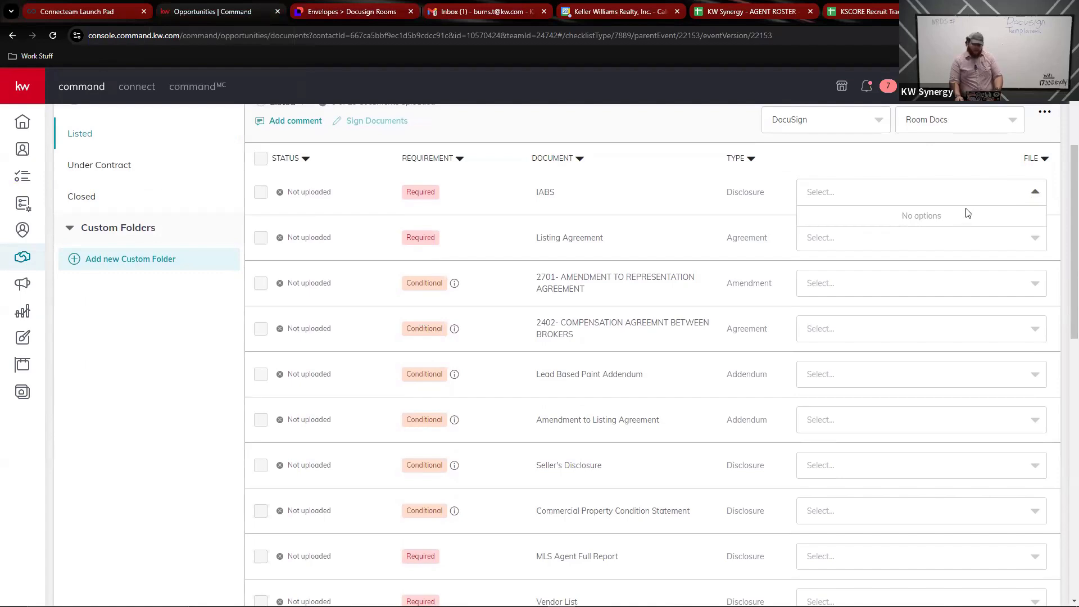
pyautogui.click(1035, 192)
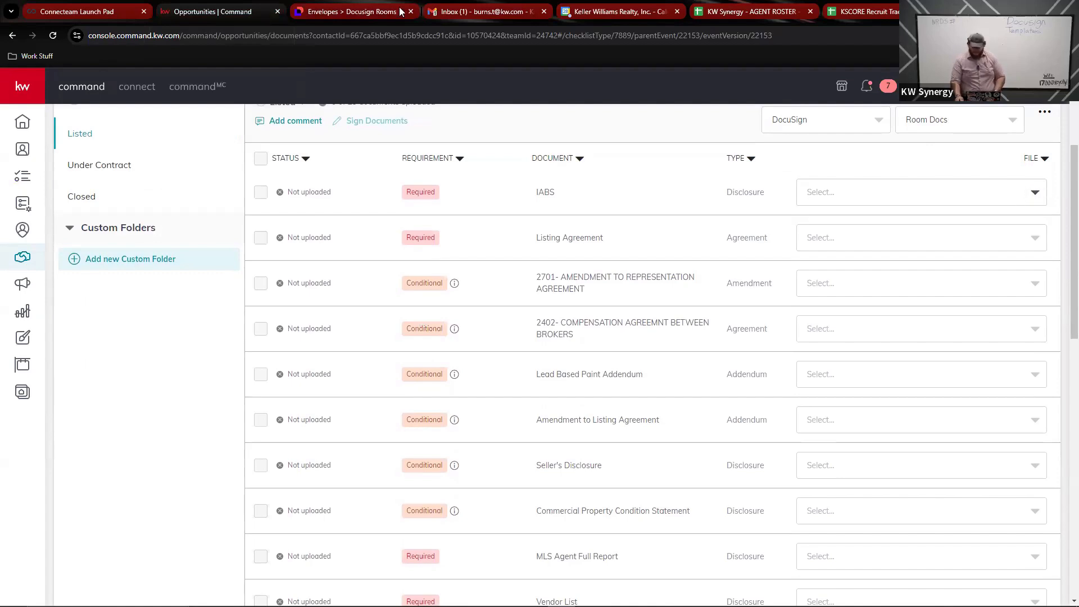
pyautogui.click(448, 16)
# Step: Open the Docusign signing request email and launch Review Documents in a new tab
pyautogui.click(456, 150)
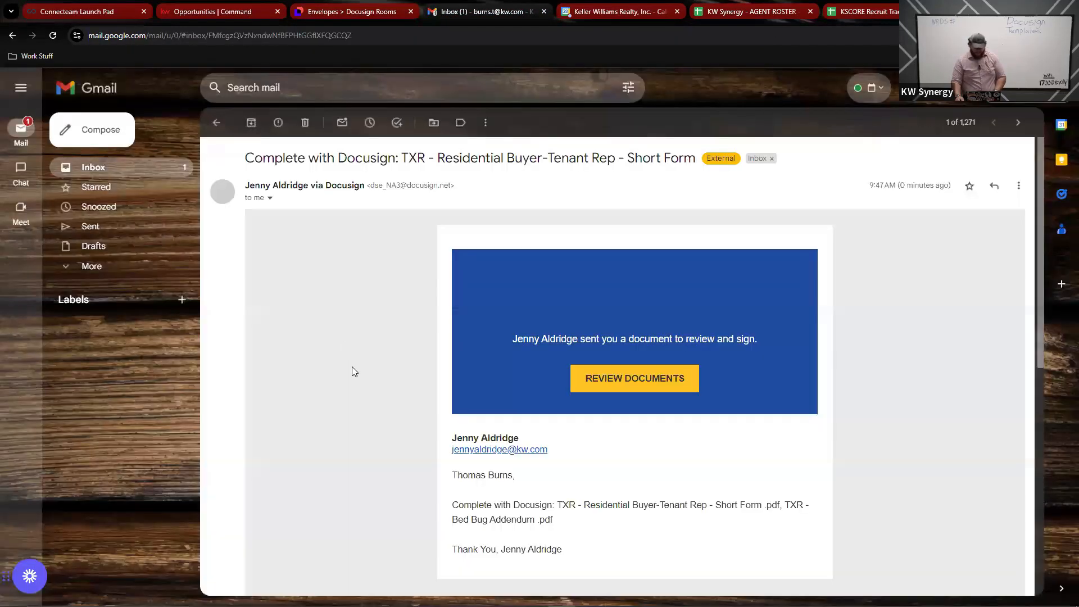
pyautogui.click(646, 387)
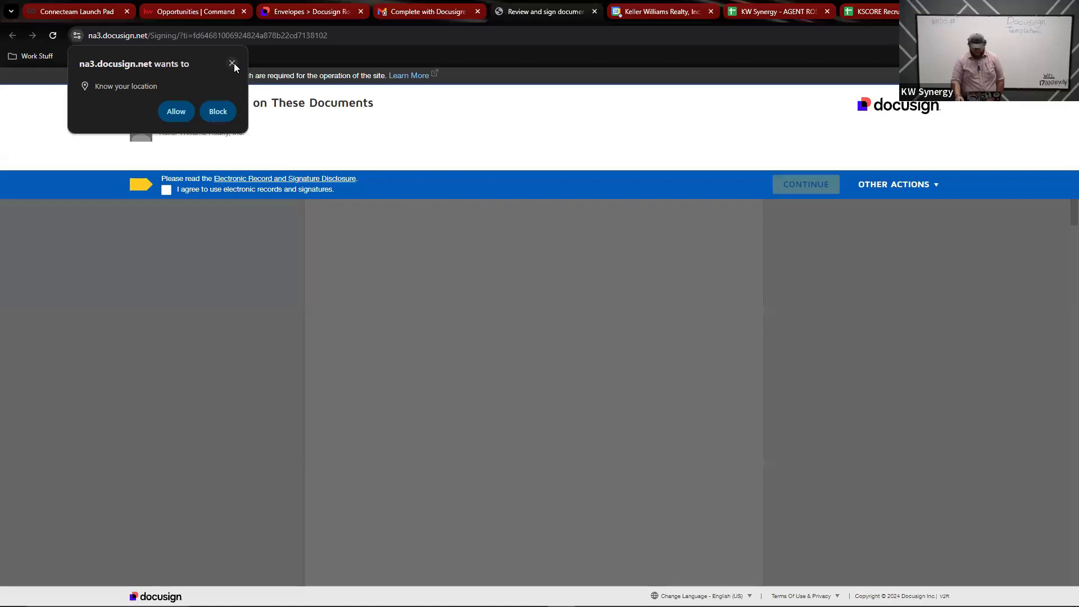
# Step: Dismiss the location prompt, accept the electronic records and signatures consent, and continue to signing
pyautogui.click(234, 63)
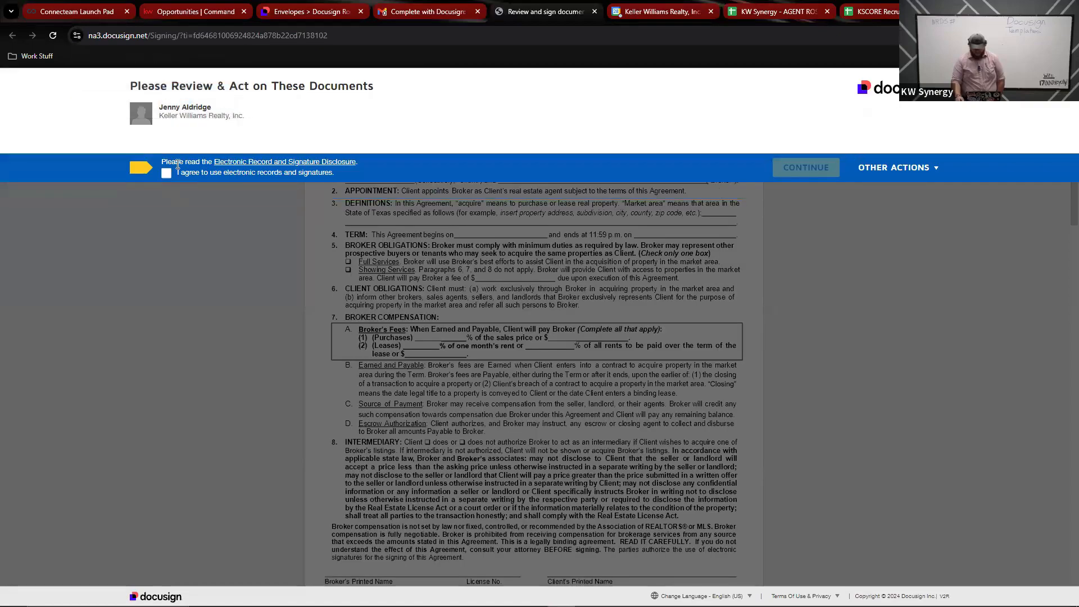
pyautogui.click(166, 175)
pyautogui.click(816, 170)
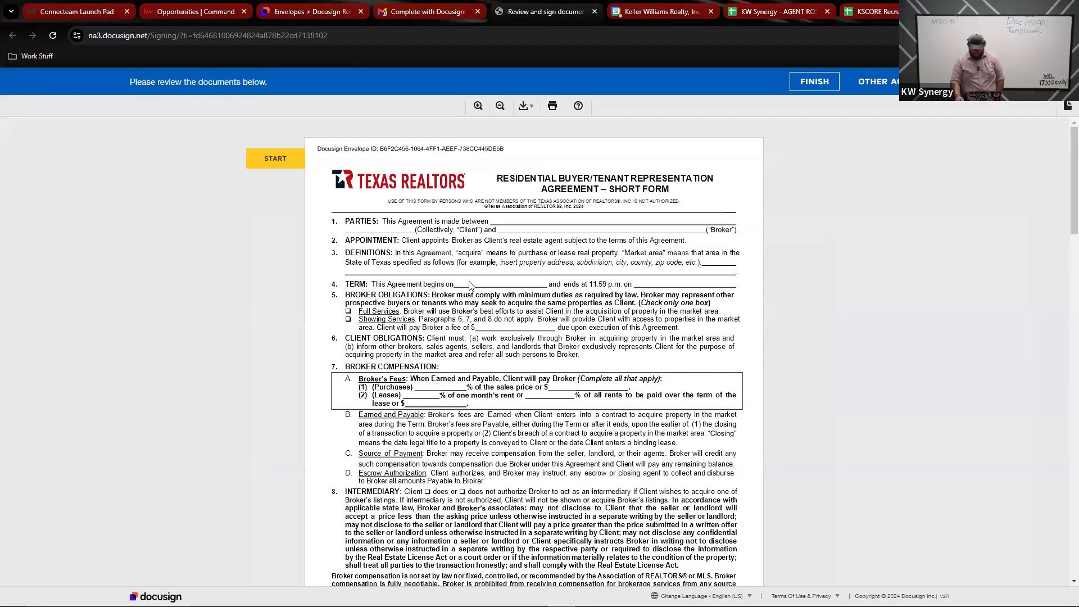
pyautogui.scroll(-8, 462, 279)
pyautogui.scroll(-12, 457, 287)
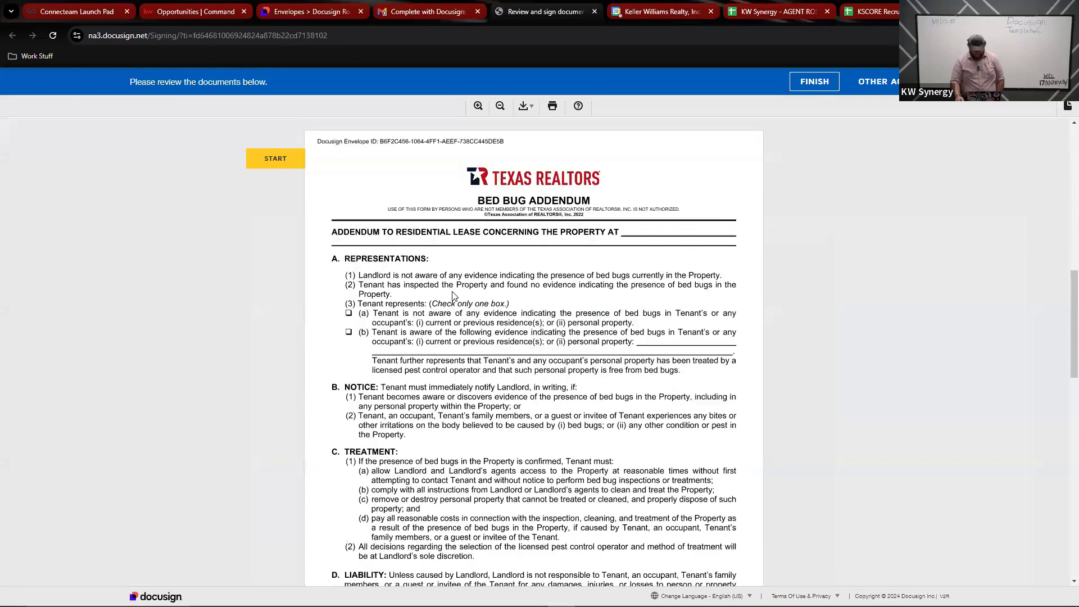
# Step: Adopt and apply the signature, add initials, finish, and return to the KW Command checklist
pyautogui.click(353, 209)
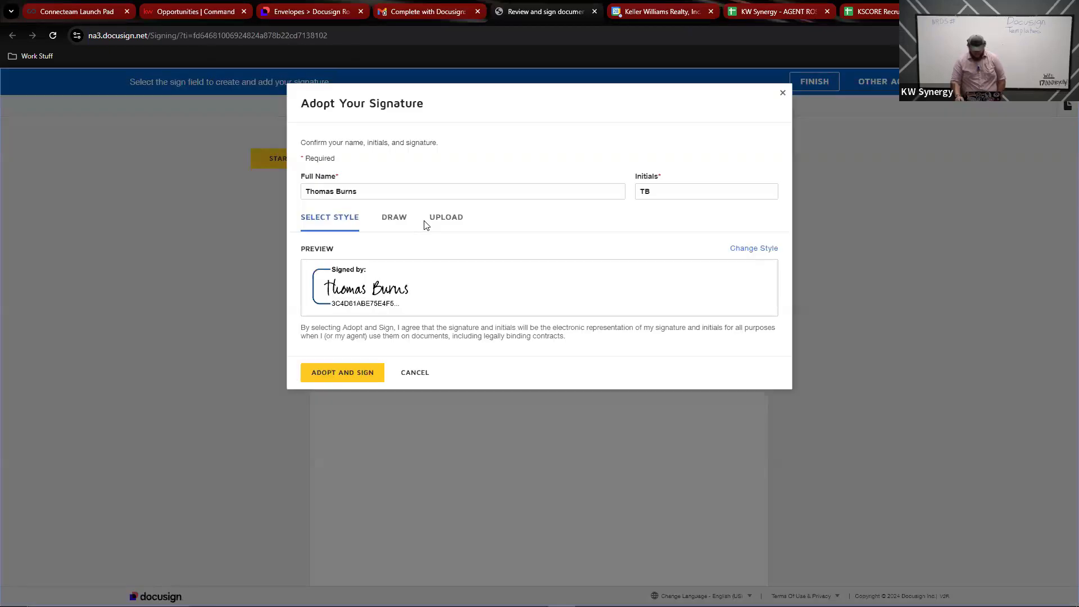
pyautogui.click(349, 386)
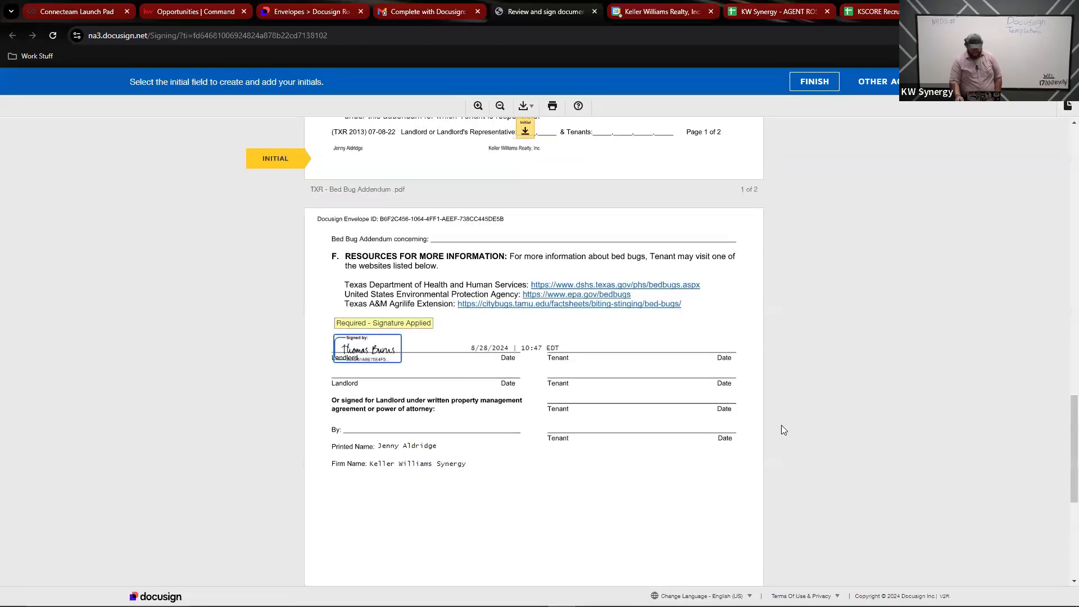
pyautogui.click(525, 350)
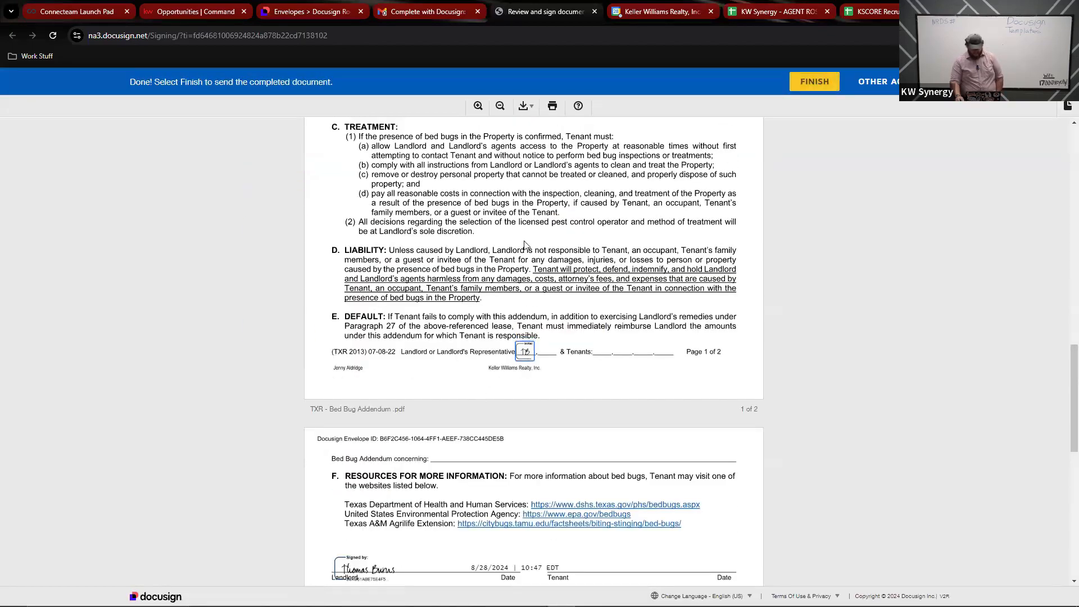
pyautogui.scroll(-8, 540, 393)
pyautogui.click(548, 526)
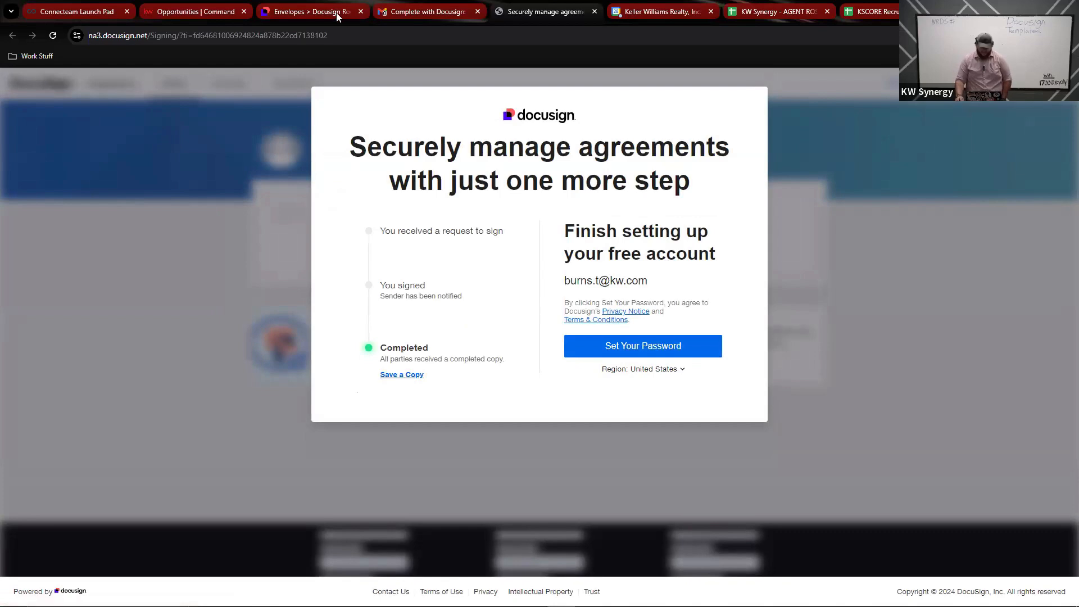
pyautogui.click(189, 11)
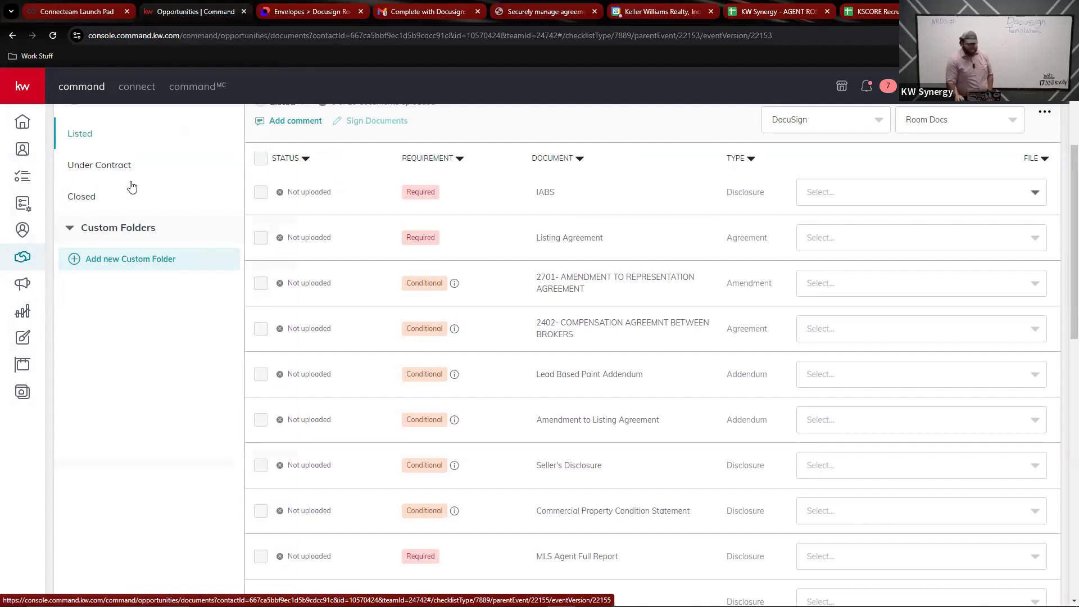
# Step: Refresh the checklist and attach 'TXR - Residential Buyer-Tenant Rep - Short Form - Signed.pdf' to Listing Agreement
pyautogui.scroll(3, 180, 225)
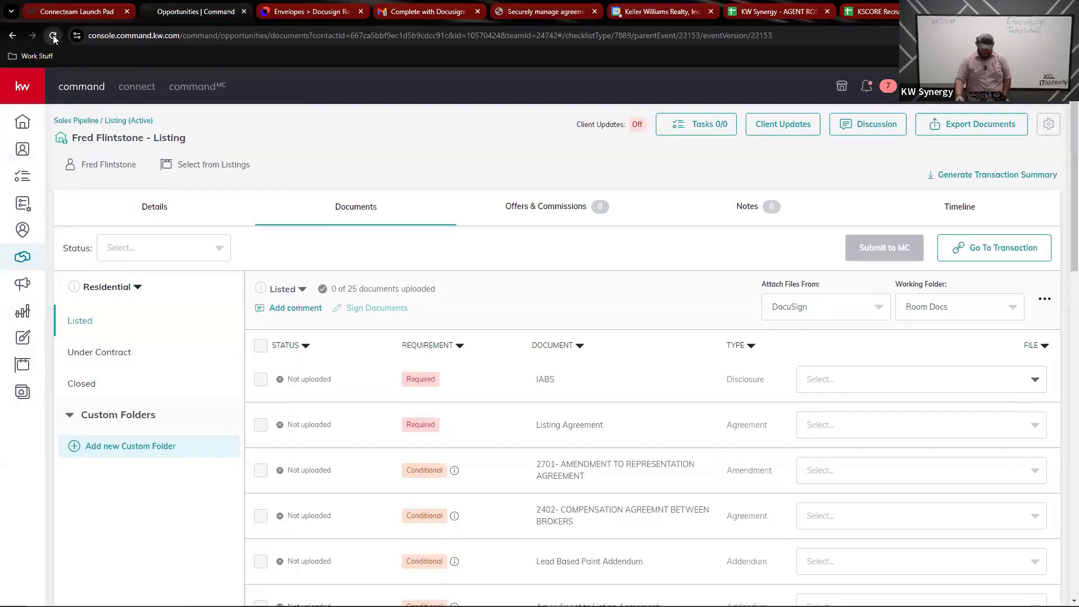
pyautogui.click(53, 34)
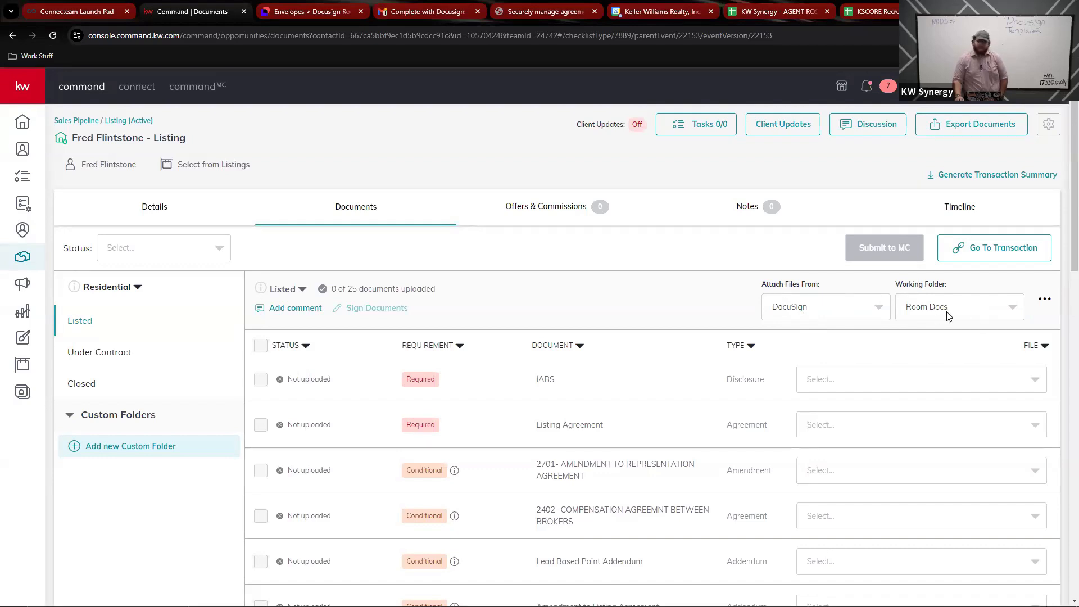
pyautogui.scroll(-3, 841, 328)
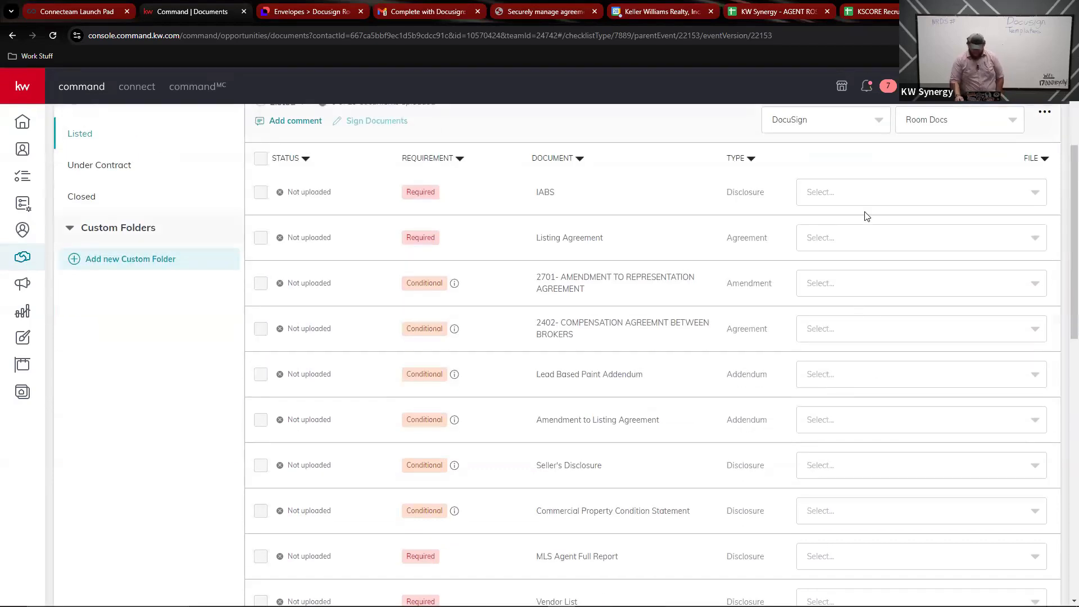
pyautogui.click(873, 243)
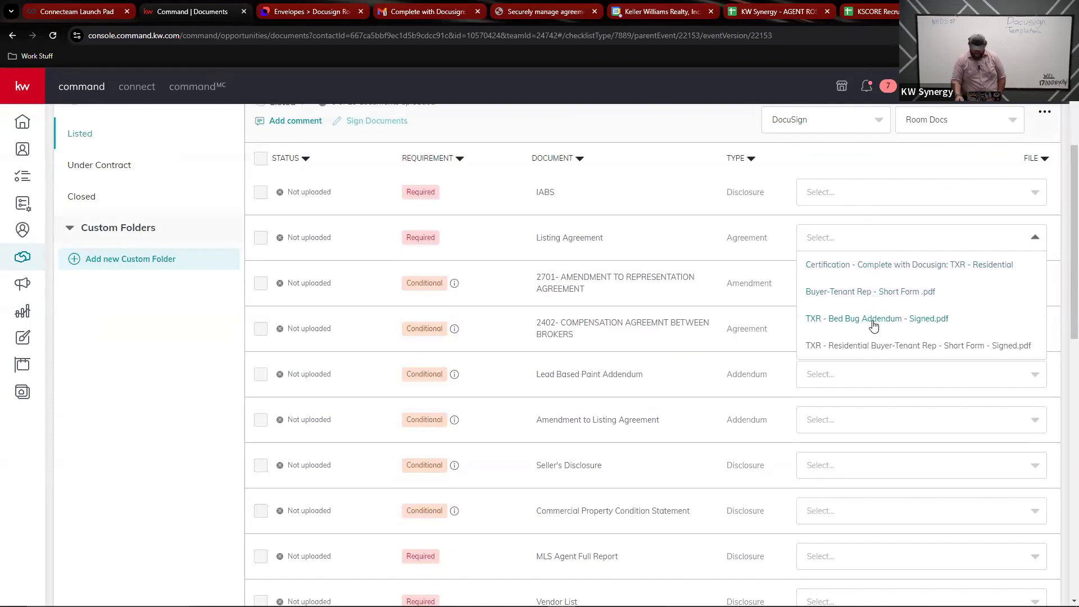
pyautogui.scroll(-3, 874, 331)
pyautogui.scroll(6, 880, 285)
pyautogui.scroll(-3, 895, 483)
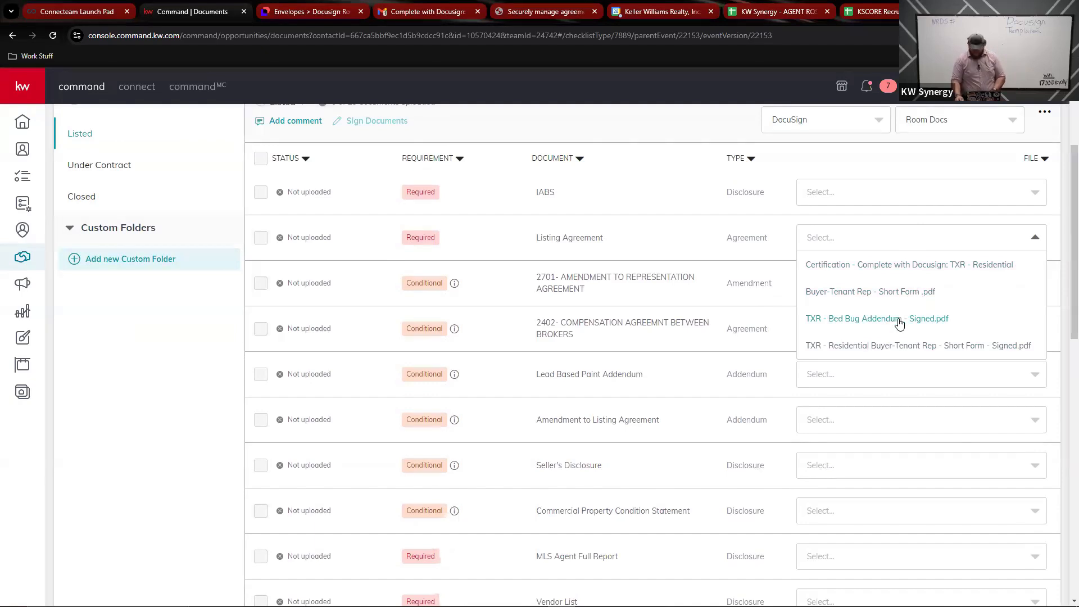
pyautogui.click(879, 346)
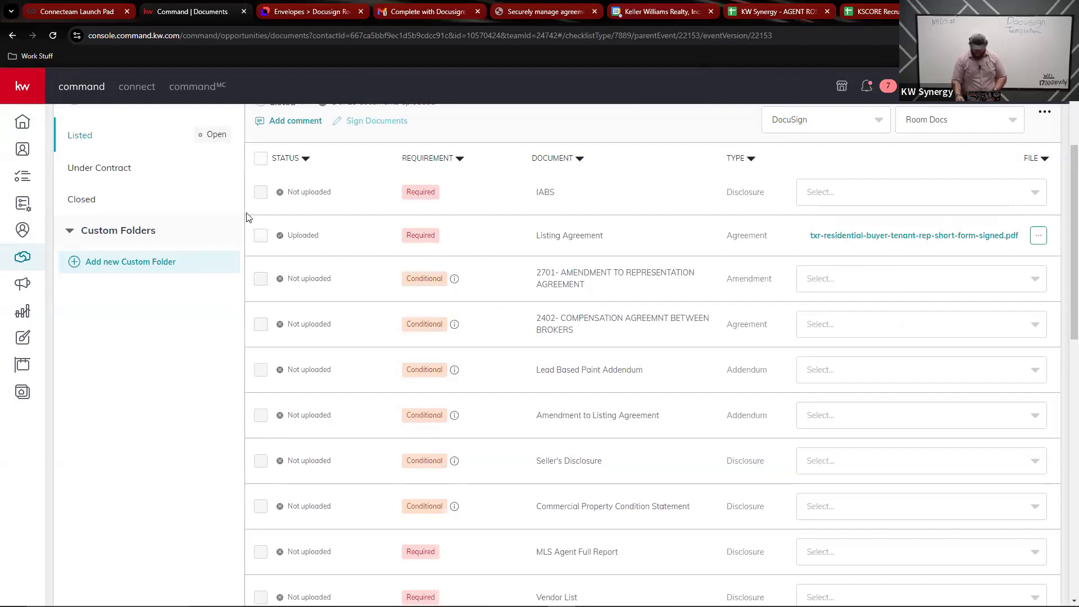
pyautogui.scroll(3, 562, 326)
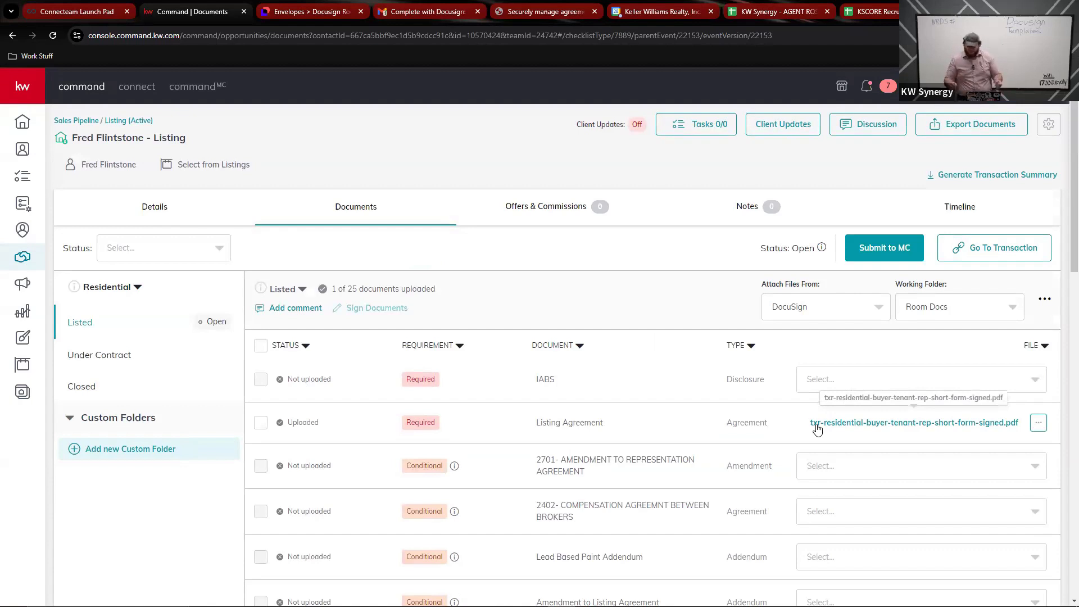
pyautogui.click(846, 384)
pyautogui.click(433, 384)
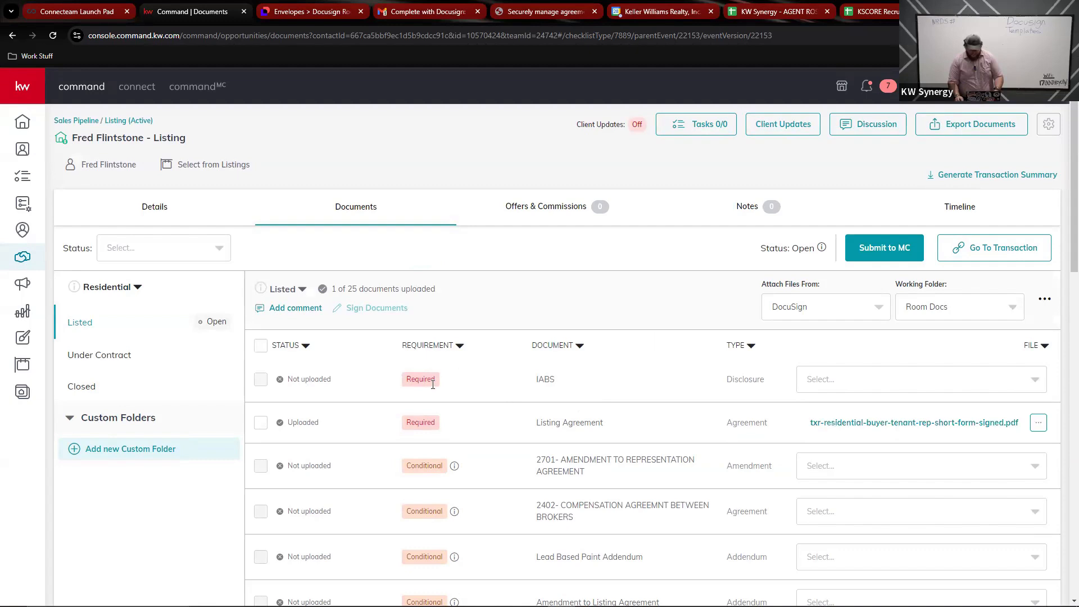
pyautogui.scroll(-3, 472, 466)
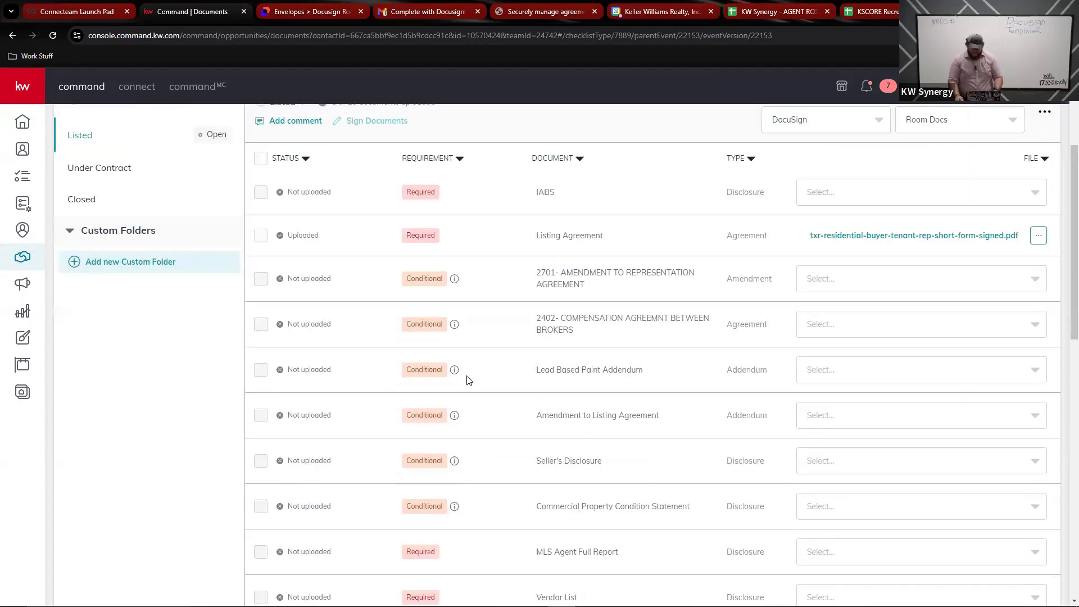
pyautogui.moveTo(457, 371)
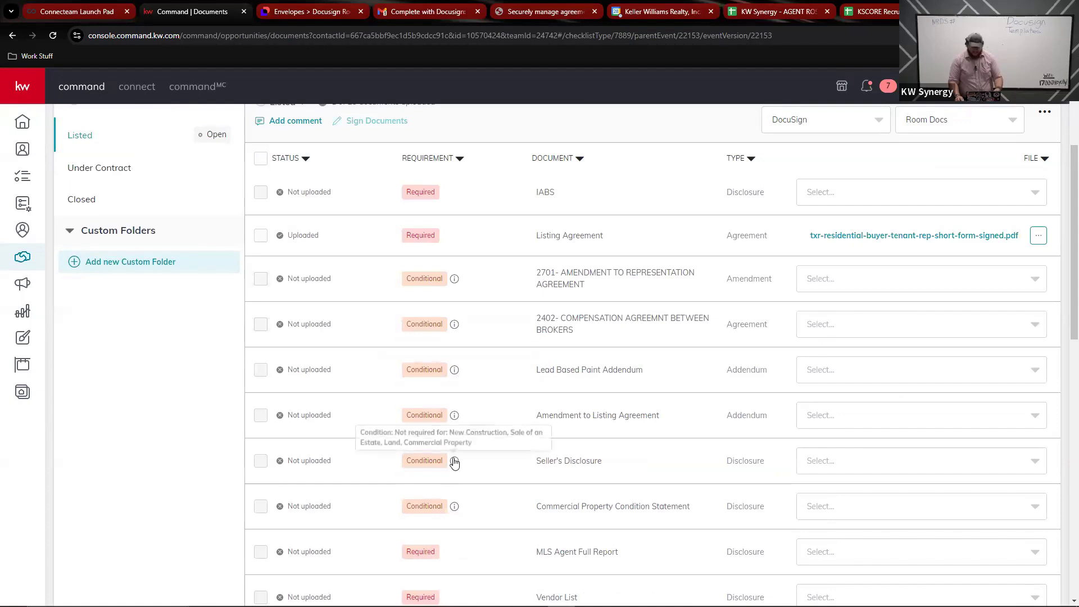
pyautogui.scroll(3, 703, 443)
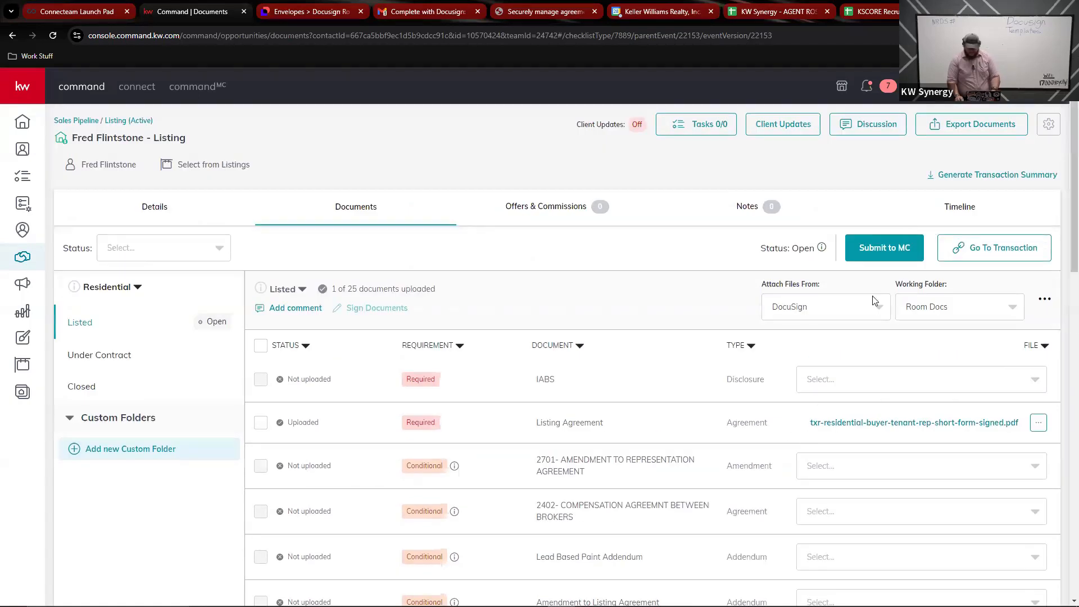